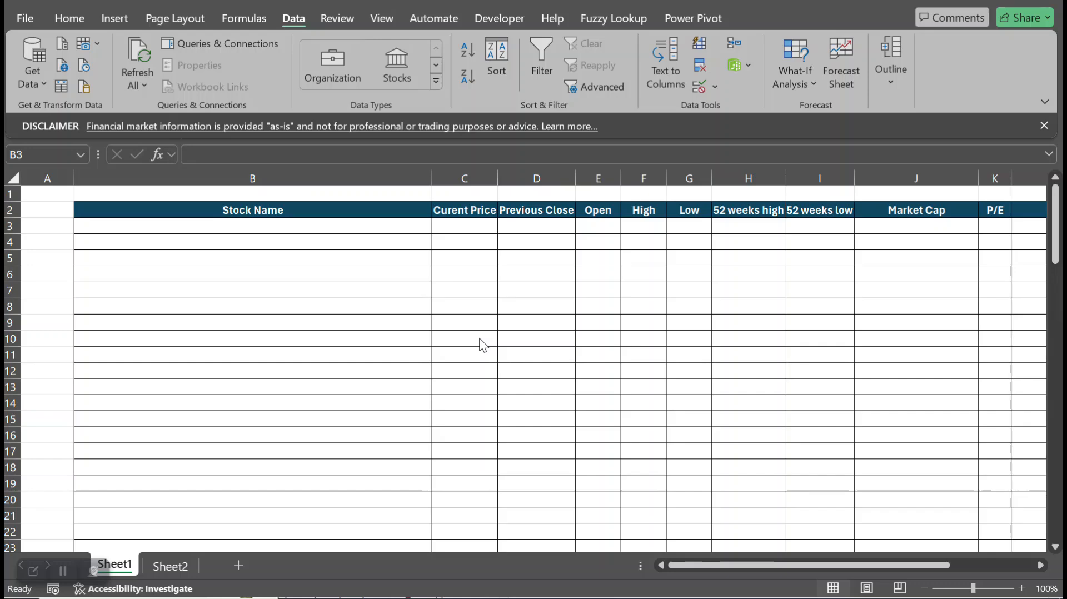
- Copy all stock symbols below the SYMBOL header in the MW-NIFTY-50-08-Nov-2024 workbook
key(alt+Tab)
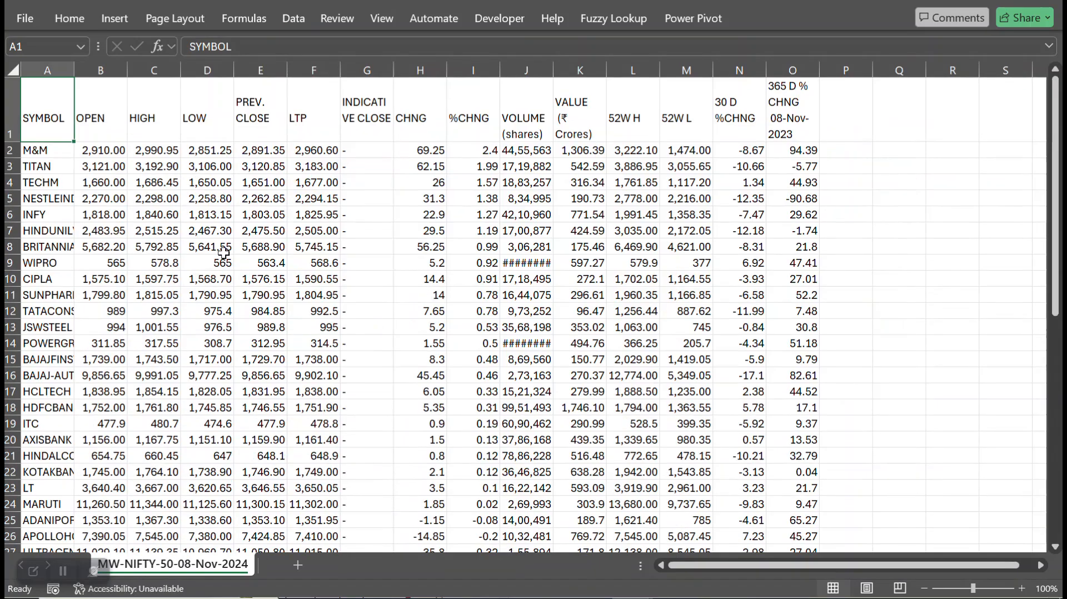
key(Down)
key(ctrl+shift+Down)
key(ctrl+c)
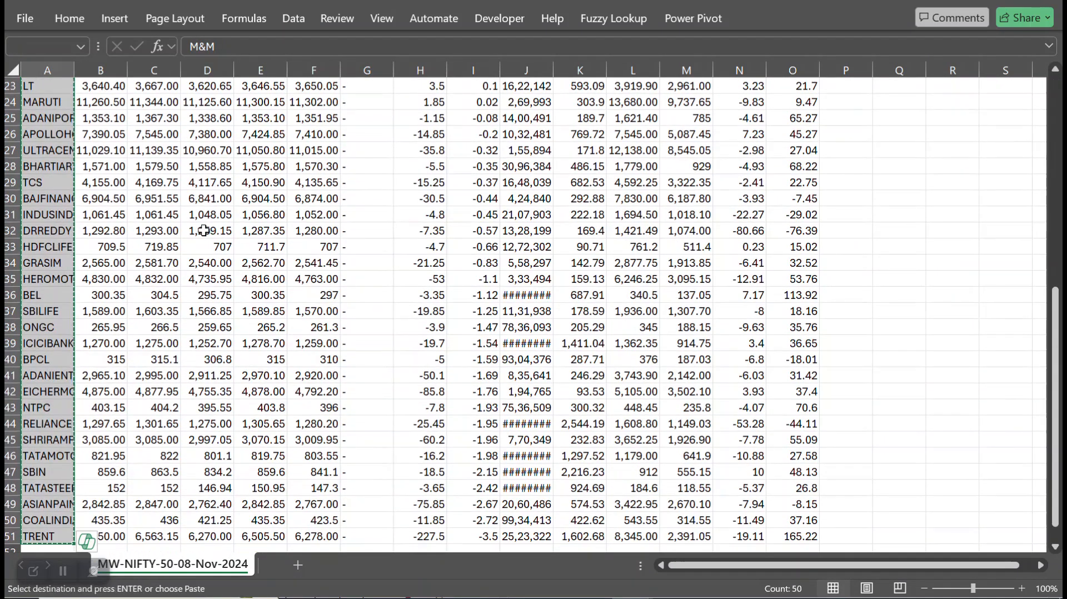
- Paste the copied symbols as values into the Stock Name column of Book1, starting at B3
key(alt+Tab)
key(alt+e)
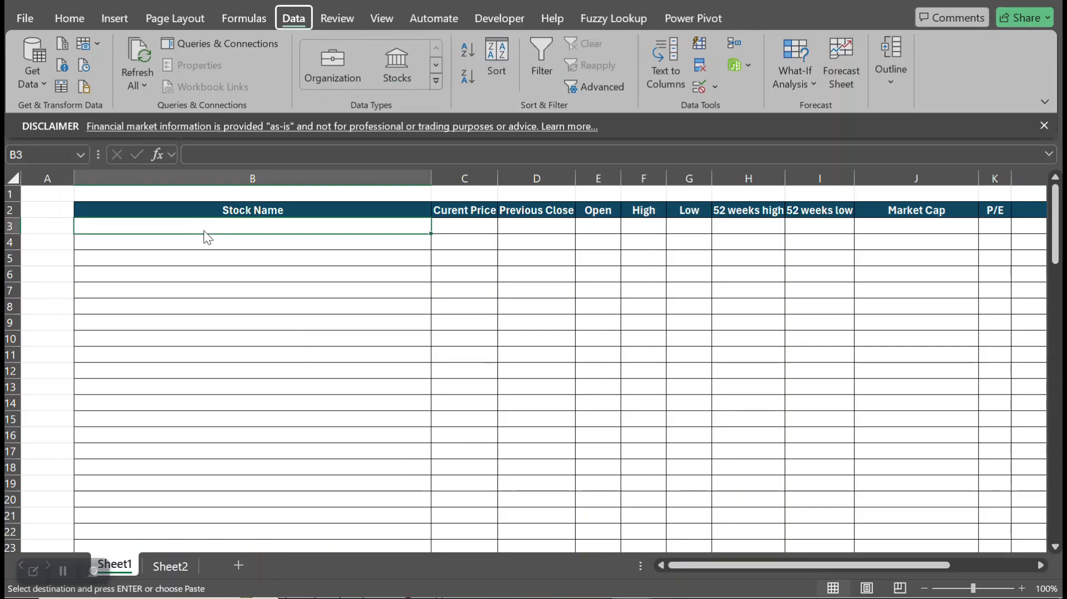
key(s)
key(v)
key(Return)
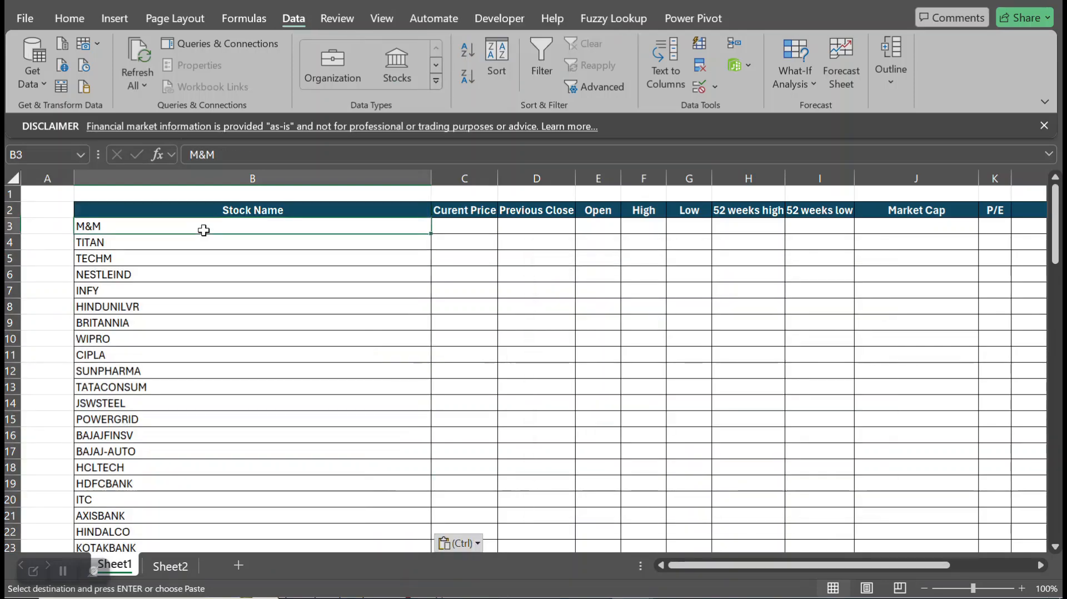
- Convert the pasted symbols in B3:B52 to the Stocks data type
scroll(204, 230, down, 10)
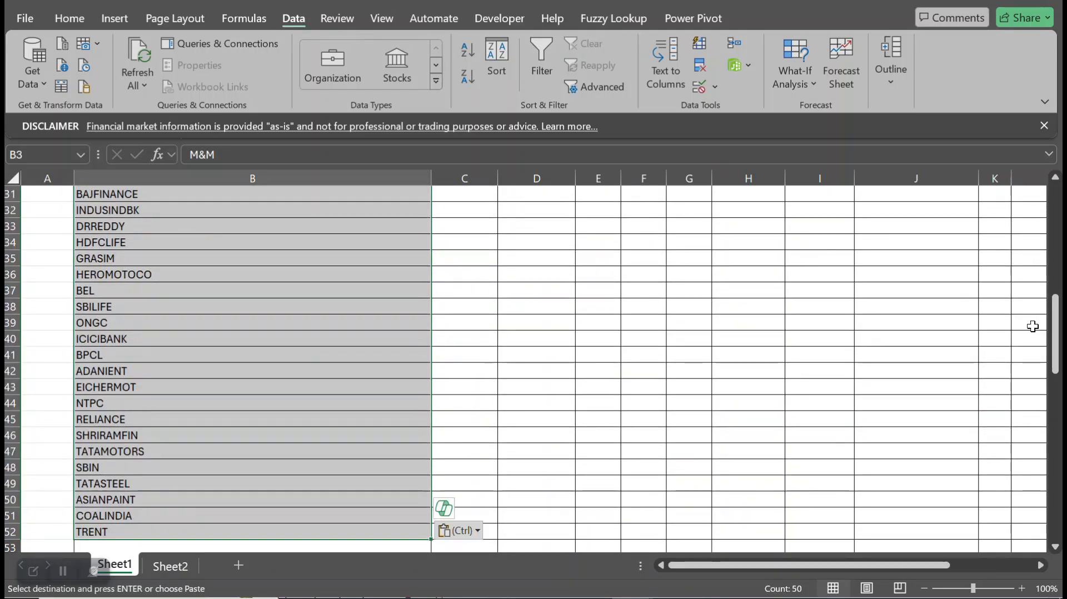
drag(1054, 334, 1050, 200)
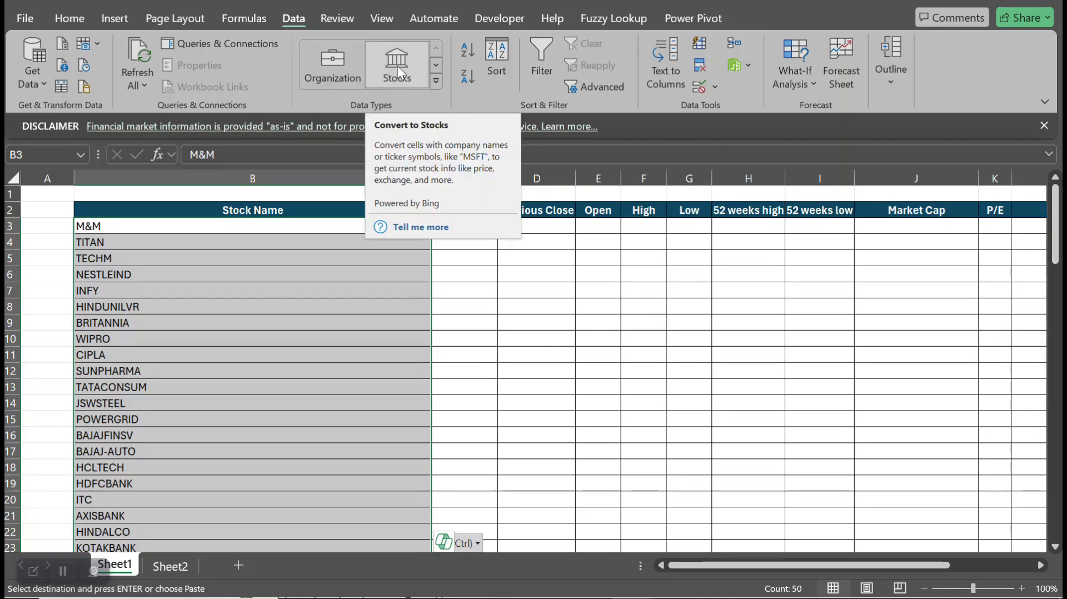
click(398, 66)
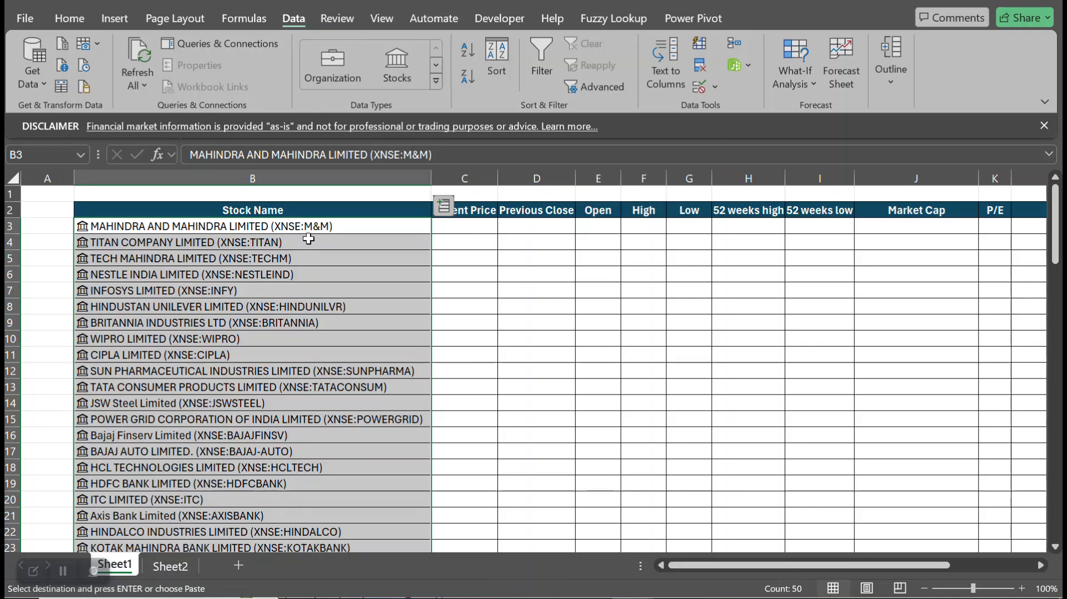
click(308, 228)
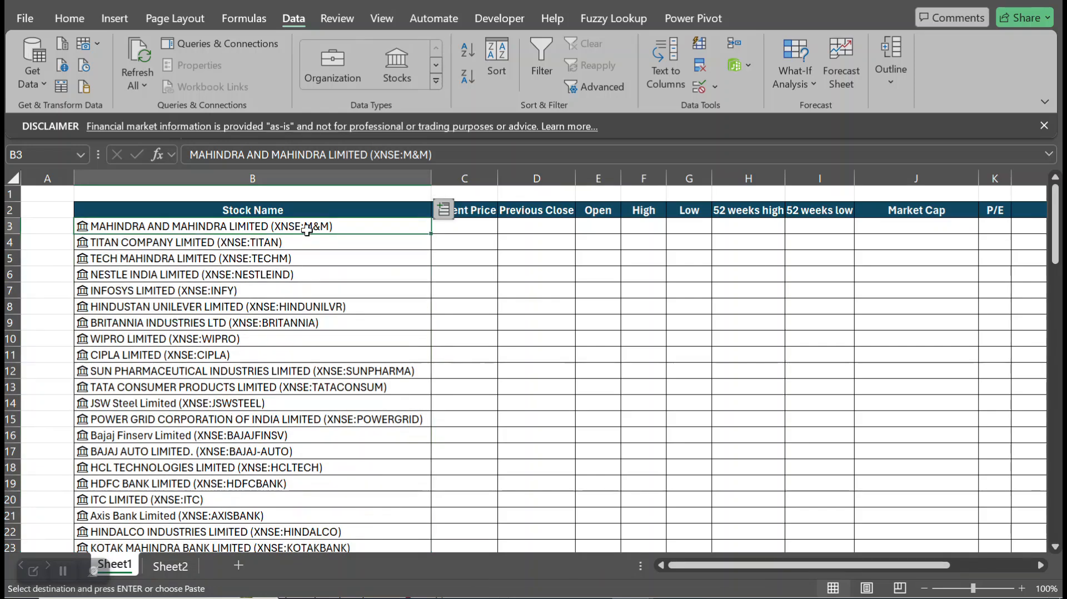
click(210, 242)
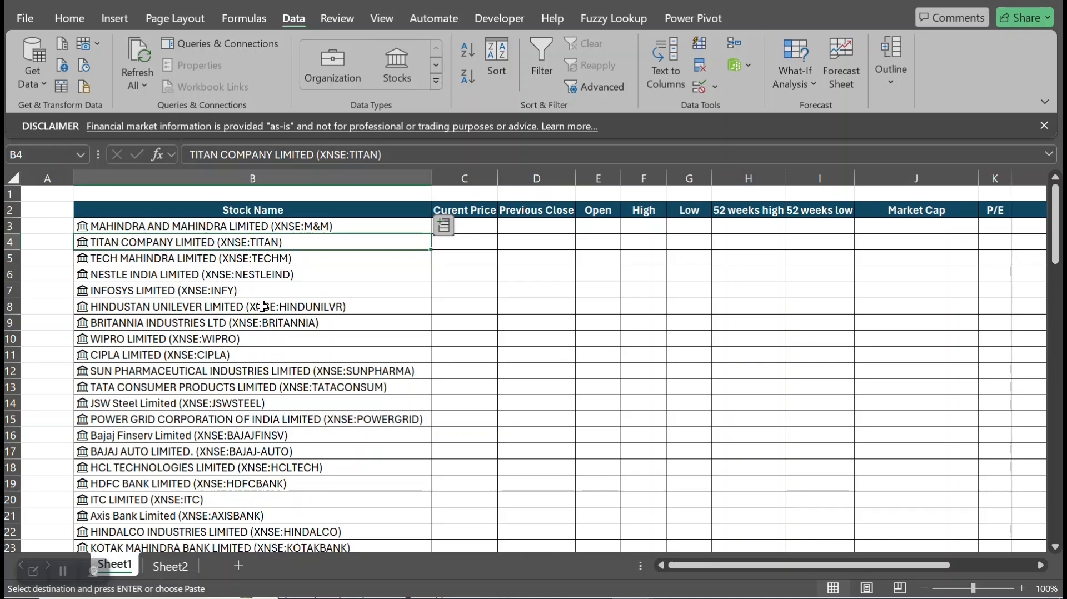
click(203, 228)
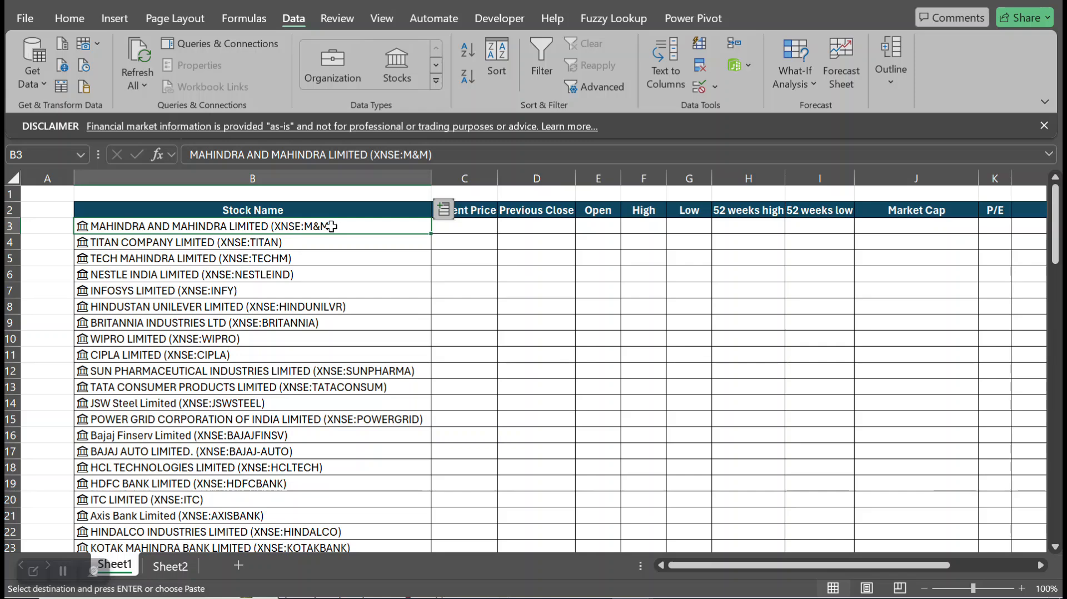
- Enter the formula =B3.Price in C3 to pull the first stock's current price
key(Right)
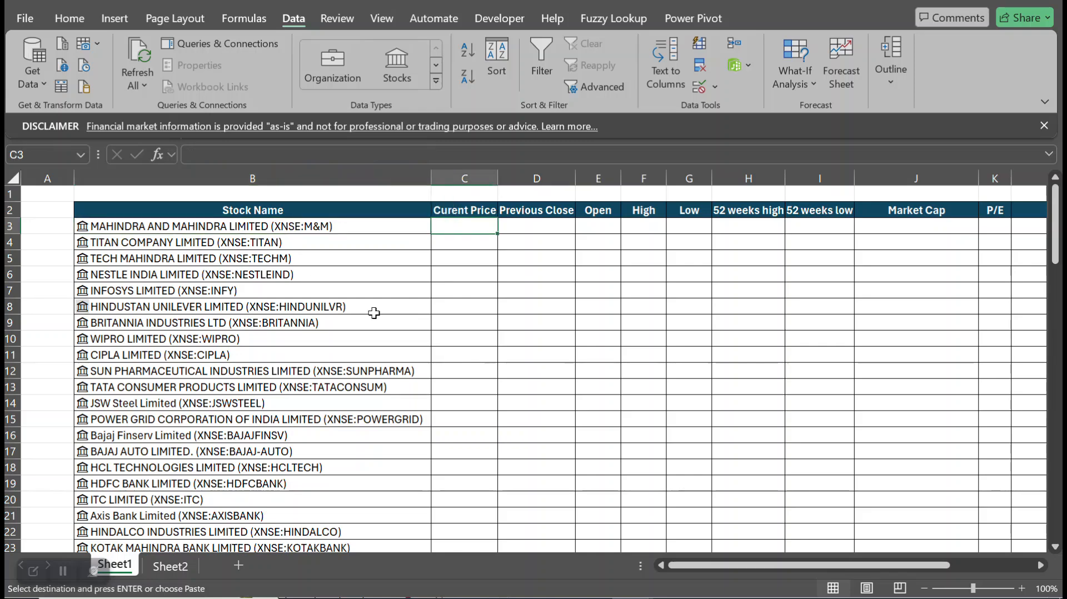
key(Up)
key(Down)
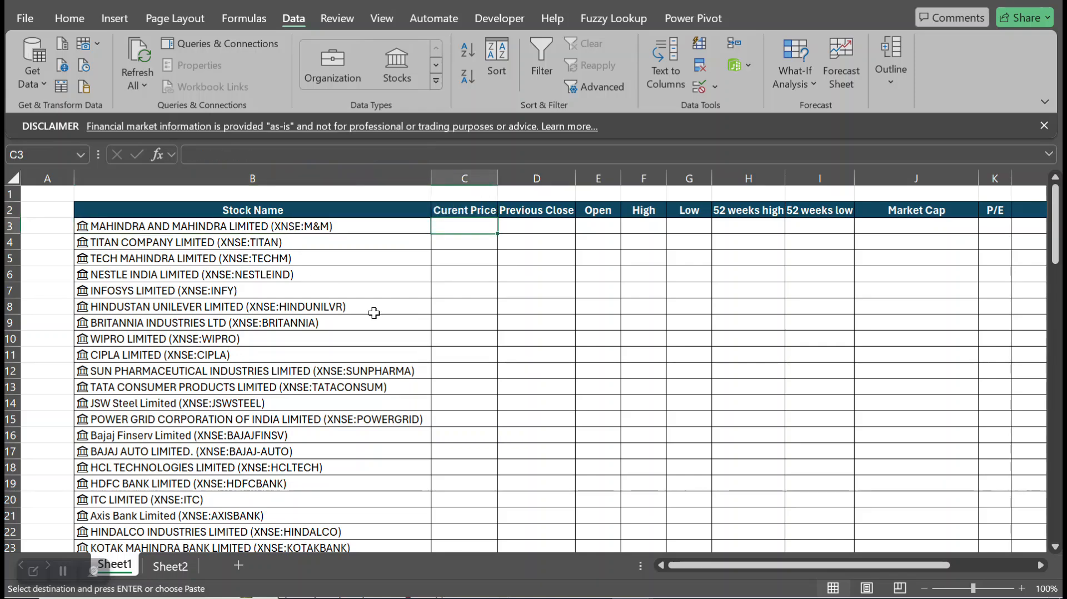
key(Left)
key(Right)
text(=)
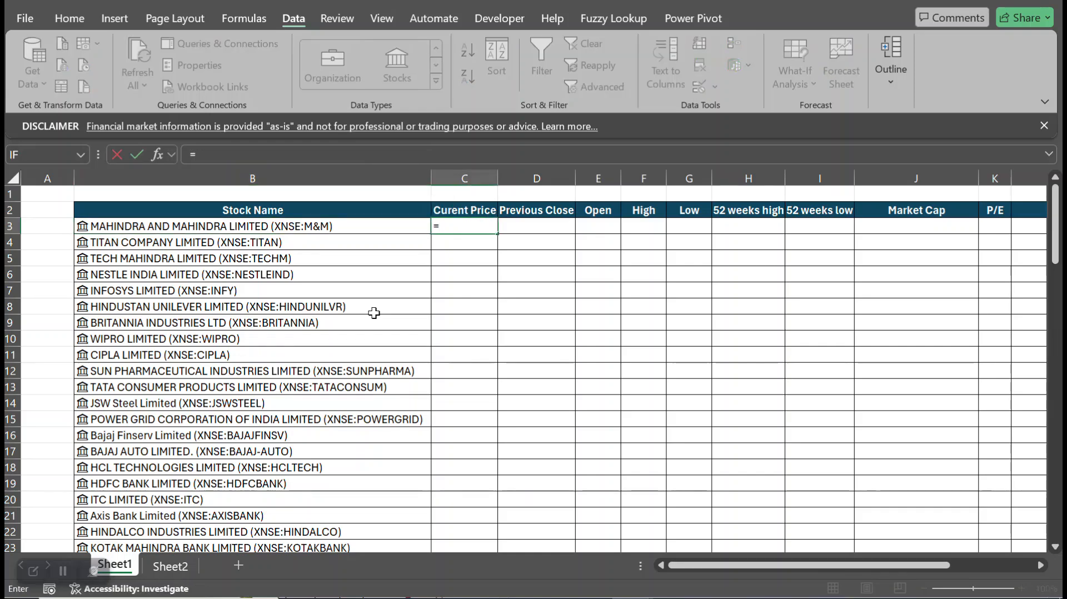
key(Left)
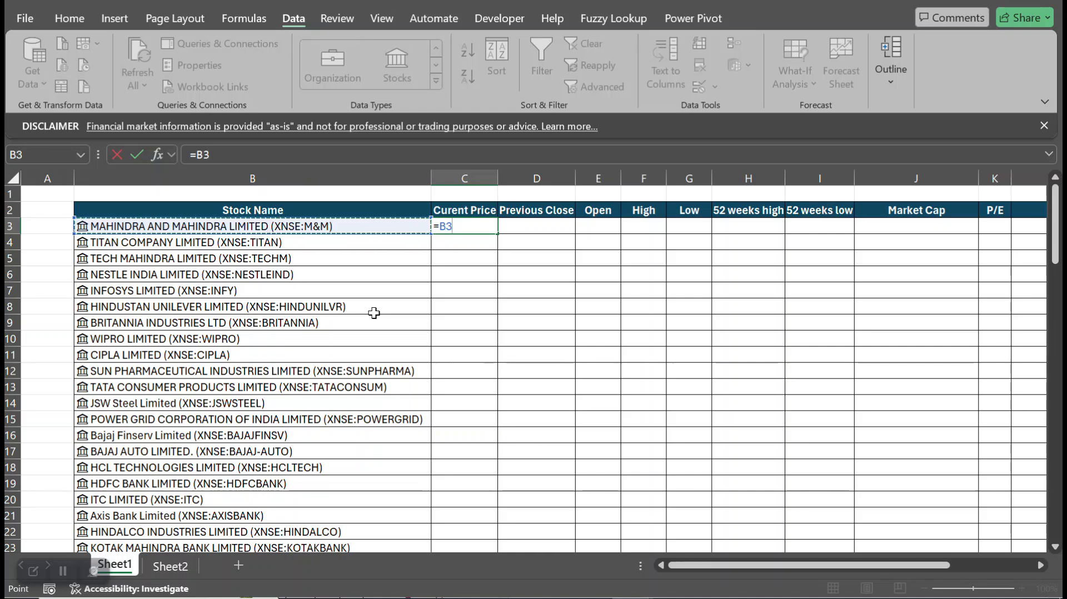
text(.)
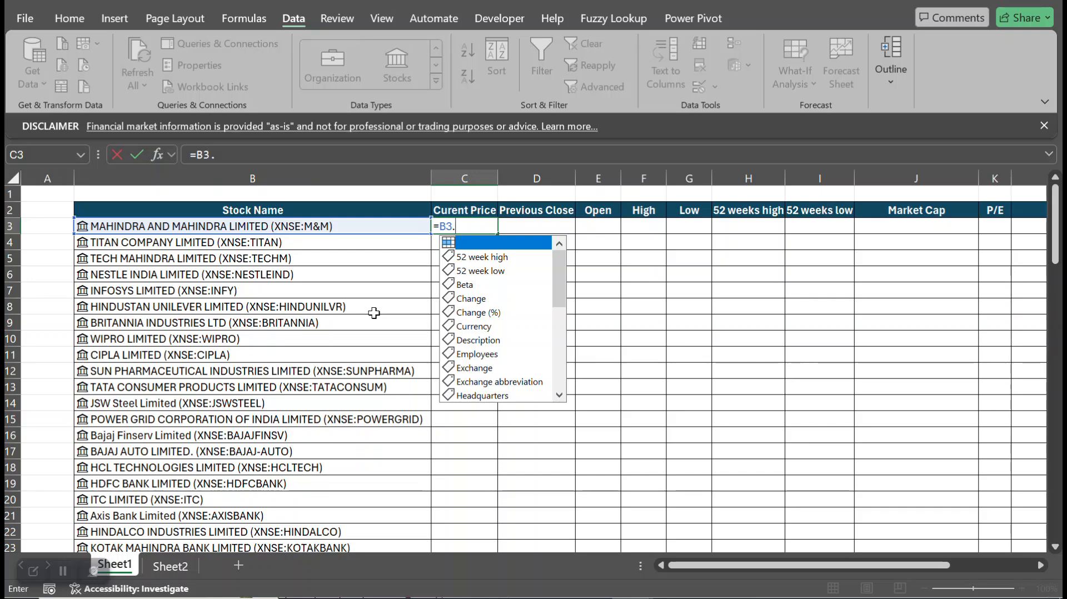
text(pr)
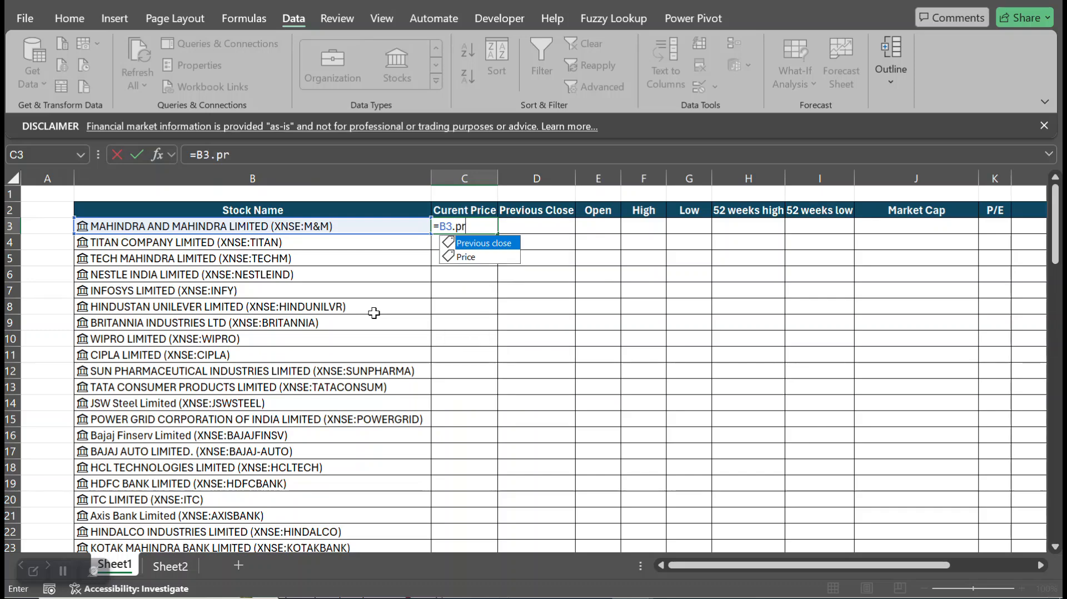
text(ice)
key(Return)
- Copy the price formula from C3 down the Current Price column to C52
key(Up)
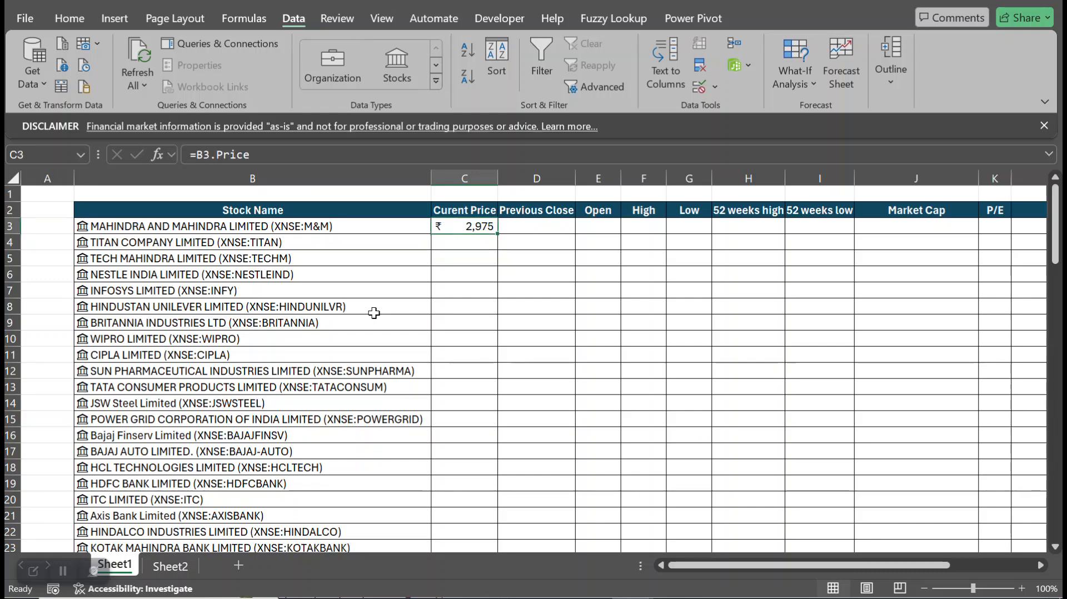
key(ctrl+c)
key(Left)
key(ctrl+Down)
key(Right)
key(ctrl+shift+Up)
key(Return)
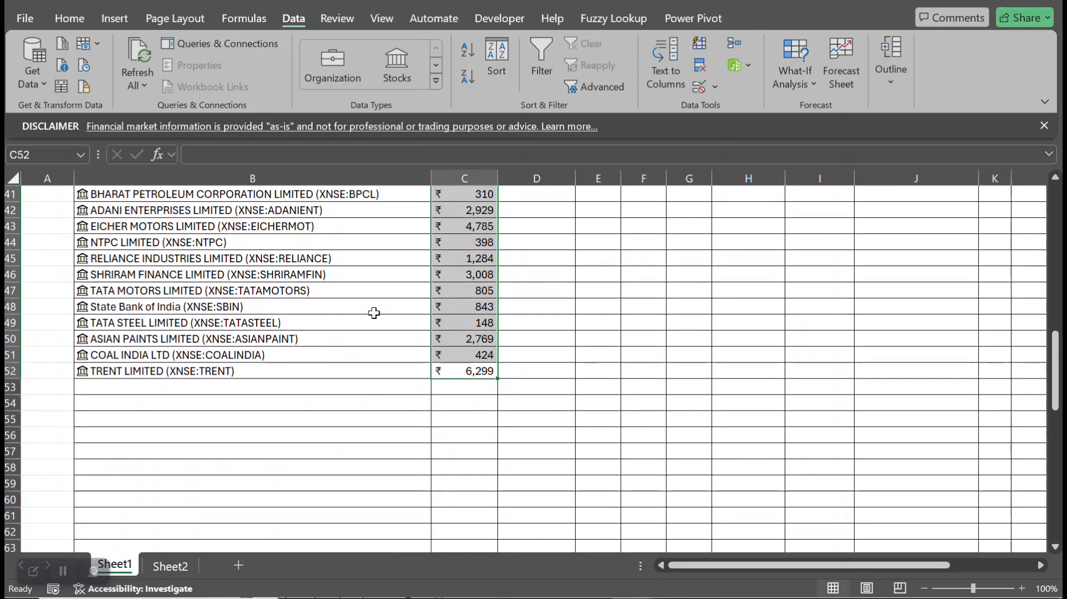
- Enter a formula in D3 that returns the Previous close field of the stock in B3
key(ctrl+Up)
key(Right)
key(Right)
key(Down)
key(Left)
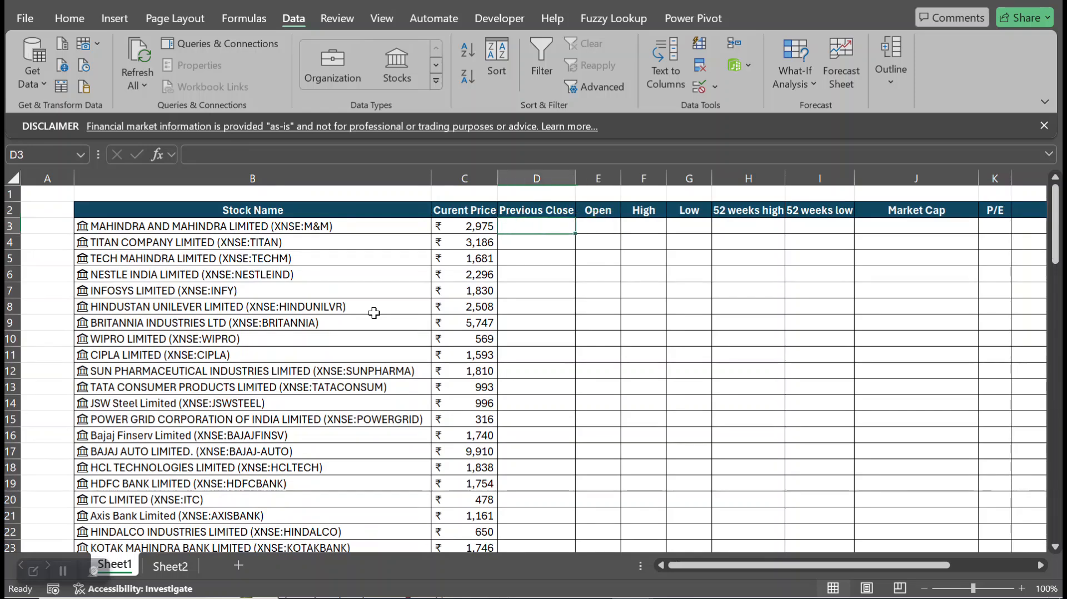
text(=)
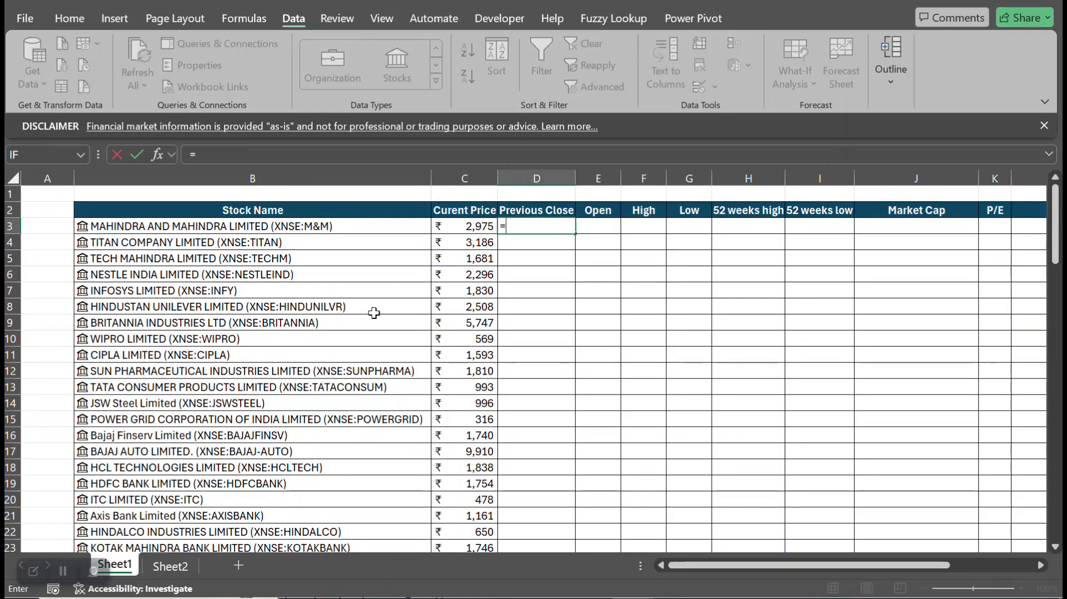
key(Left)
key(Left)
text(.)
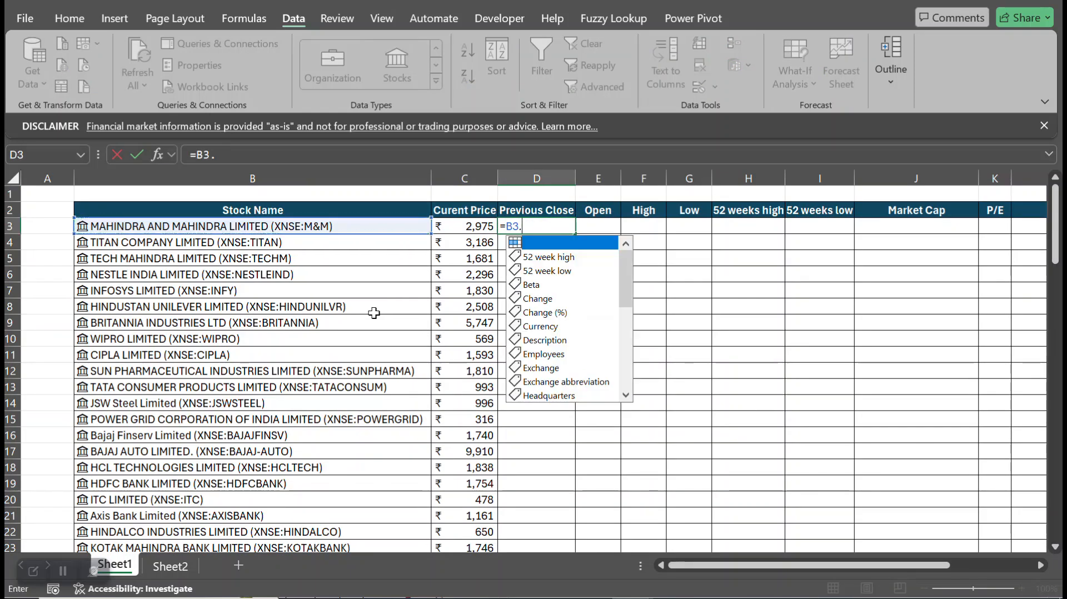
text(pr)
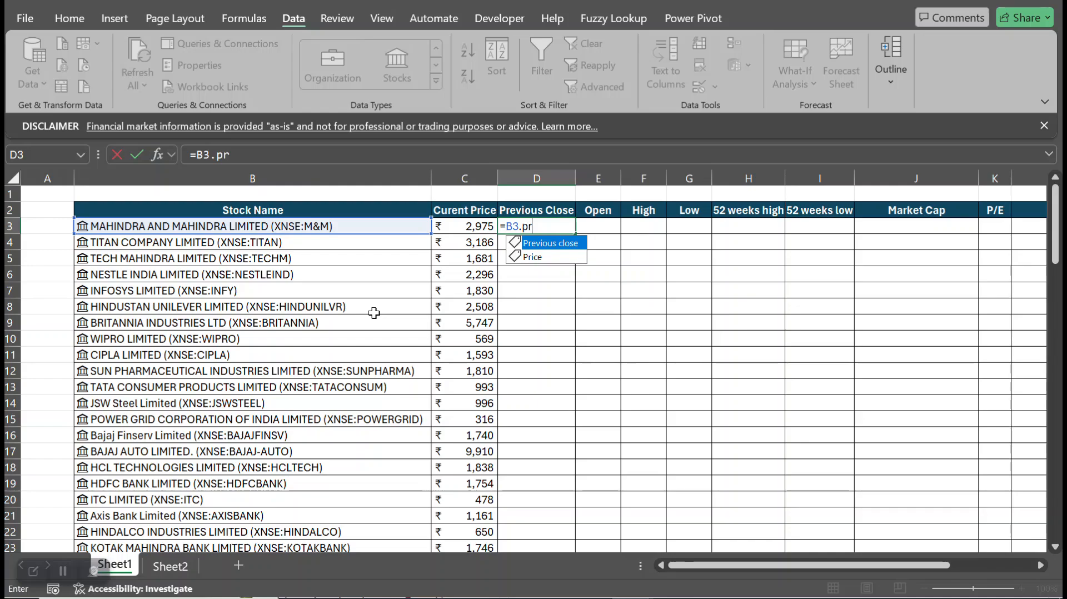
key(Tab)
key(Return)
- Copy the previous close formula from D3 down the column to D52
key(Up)
key(ctrl+c)
key(Left)
key(ctrl+Down)
key(Right)
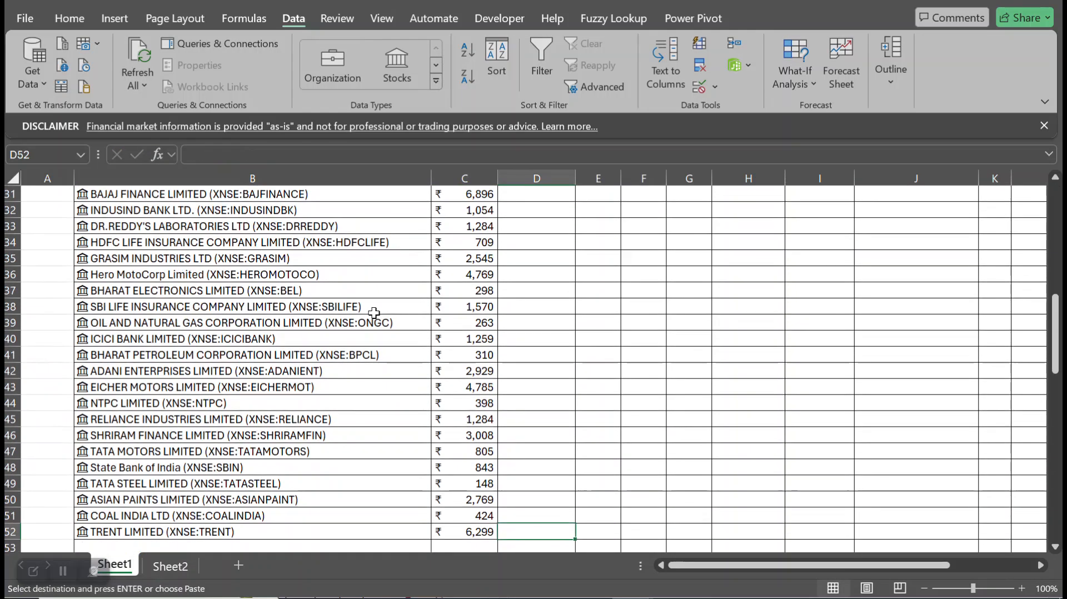
key(ctrl+shift+Up)
key(Return)
- Enter a formula in E3 that returns the Open field of the stock in B3
key(ctrl+Up)
key(Right)
key(Down)
text(=)
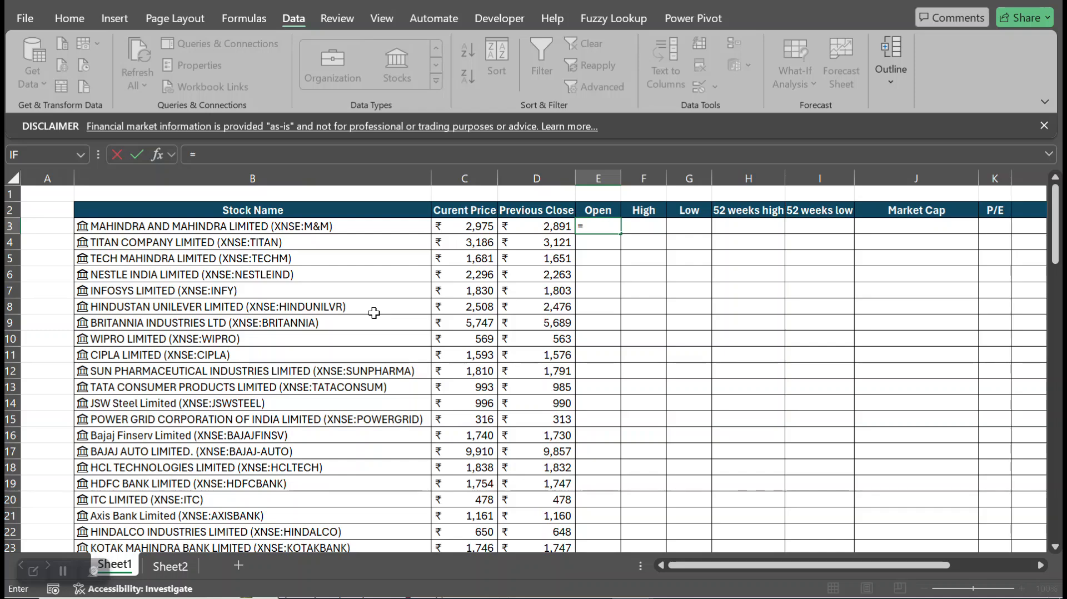
key(Left)
key(Left)
key(Left)
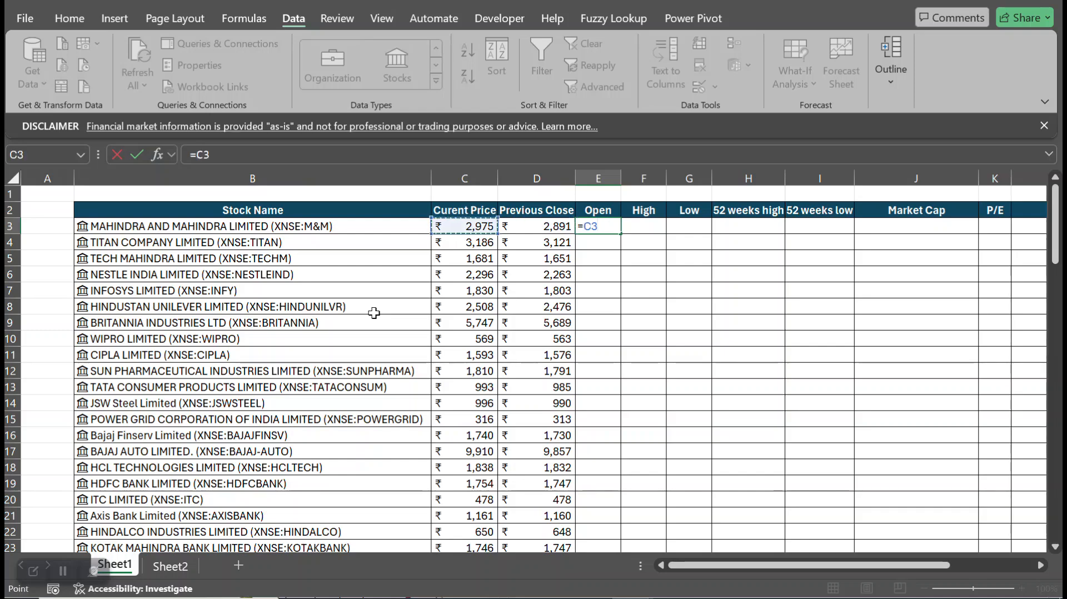
text(.op)
key(Tab)
key(Return)
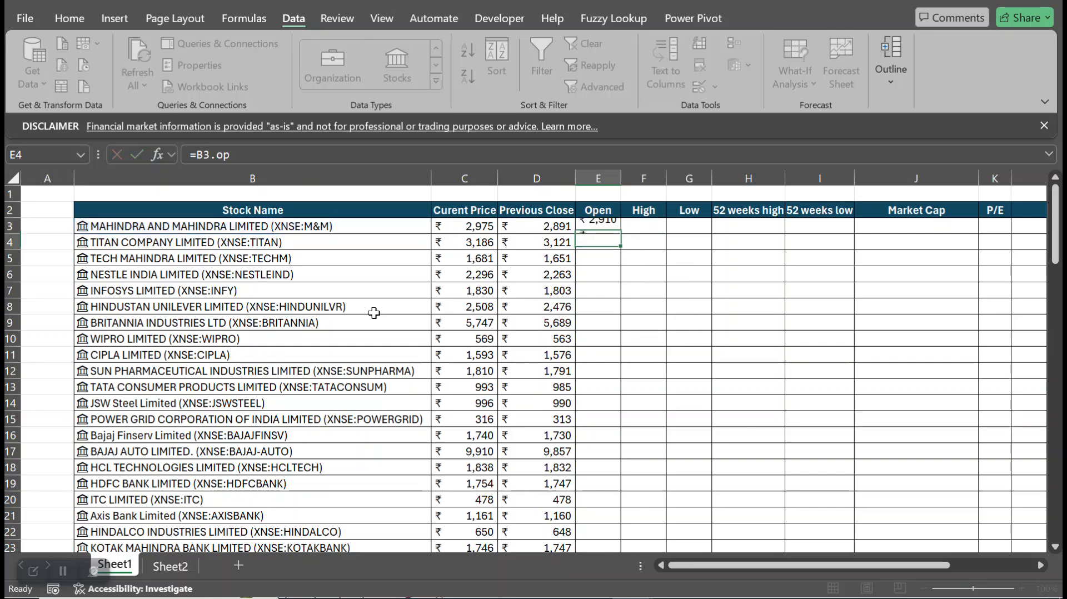
- Copy the opening price formula from E3 down the Open column to E52
key(Up)
key(ctrl+c)
key(Left)
key(ctrl+Down)
key(Right)
key(ctrl+shift+Up)
key(Return)
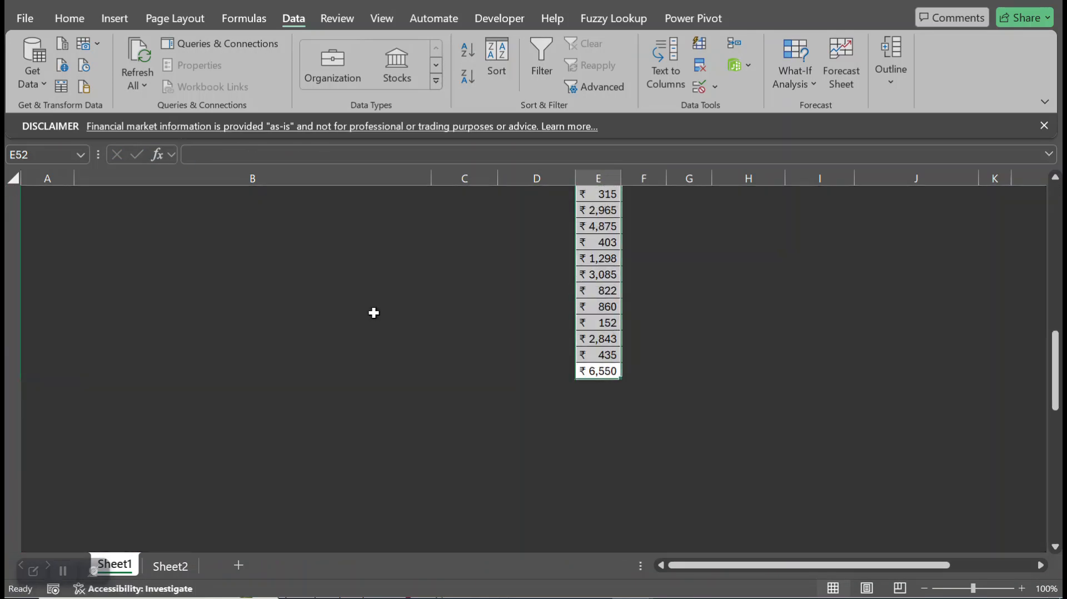
- Enter a formula in H3 that returns the 52 week high field of the stock in B3
key(Up)
key(Right)
key(Right)
key(Right)
key(Down)
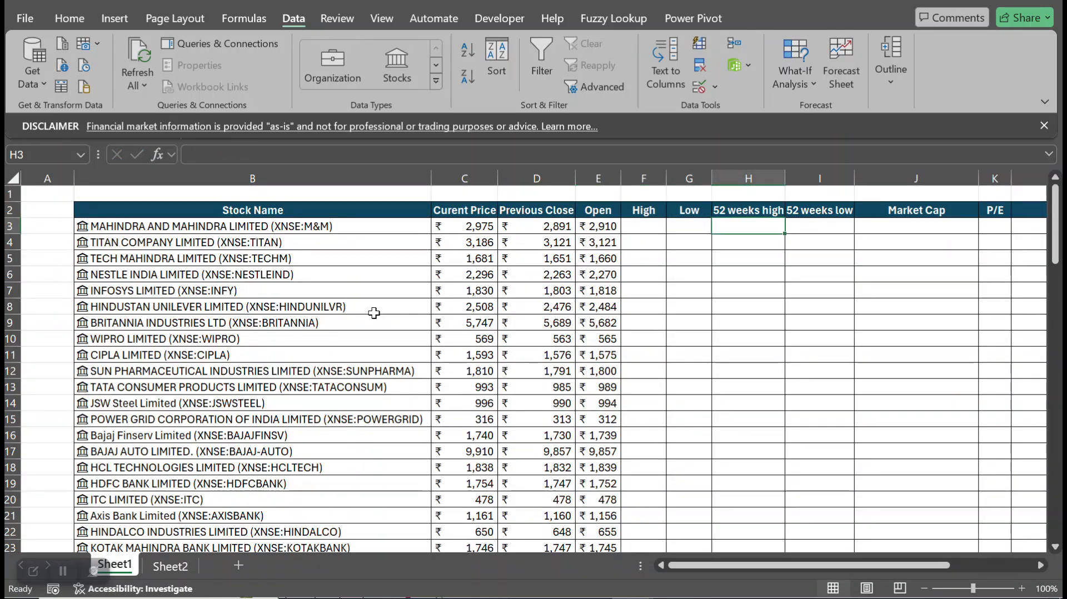
text(=)
key(Left)
key(Left)
key(Left)
key(Left)
key(Left)
key(Left)
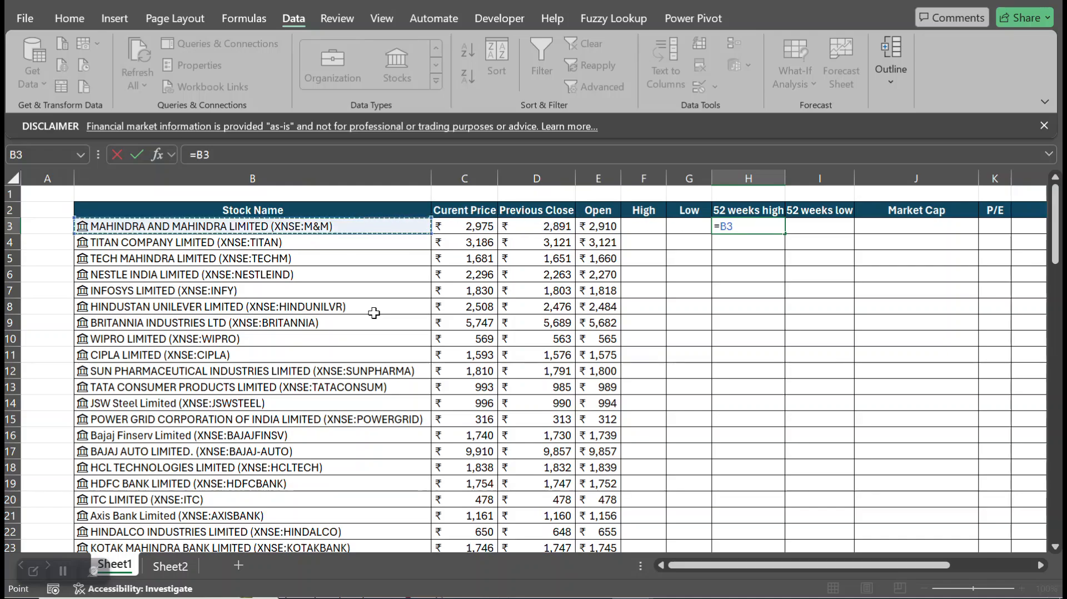
text(.5)
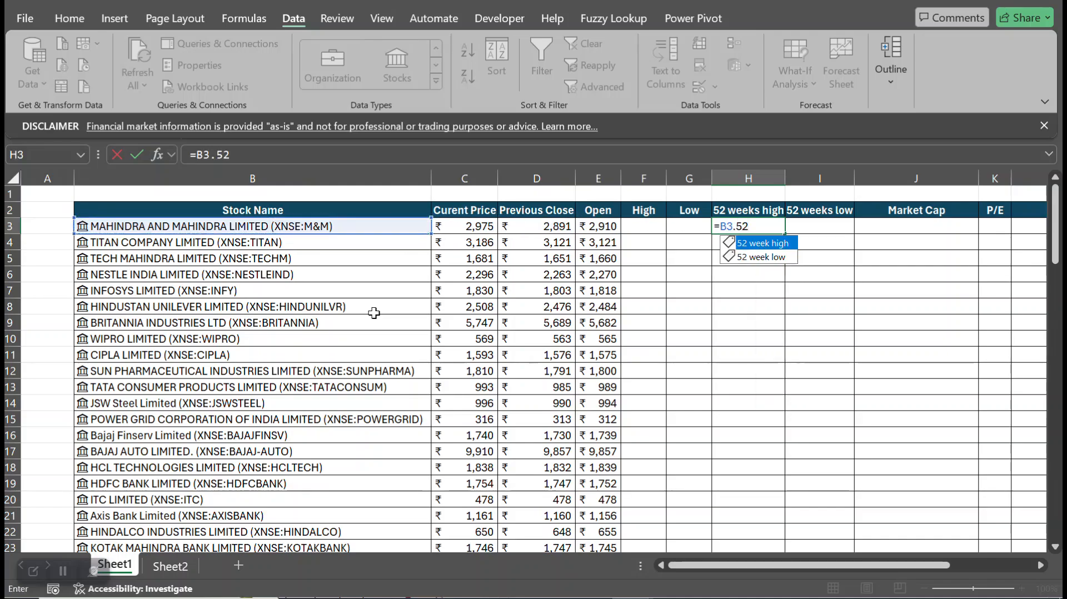
text(2)
key(Tab)
key(Return)
- Copy the 52 week high formula from H3 down the column to H52, and return to the header row
key(Up)
key(ctrl+c)
key(Left)
key(Left)
key(Left)
key(ctrl+Down)
key(Right)
key(Right)
key(Right)
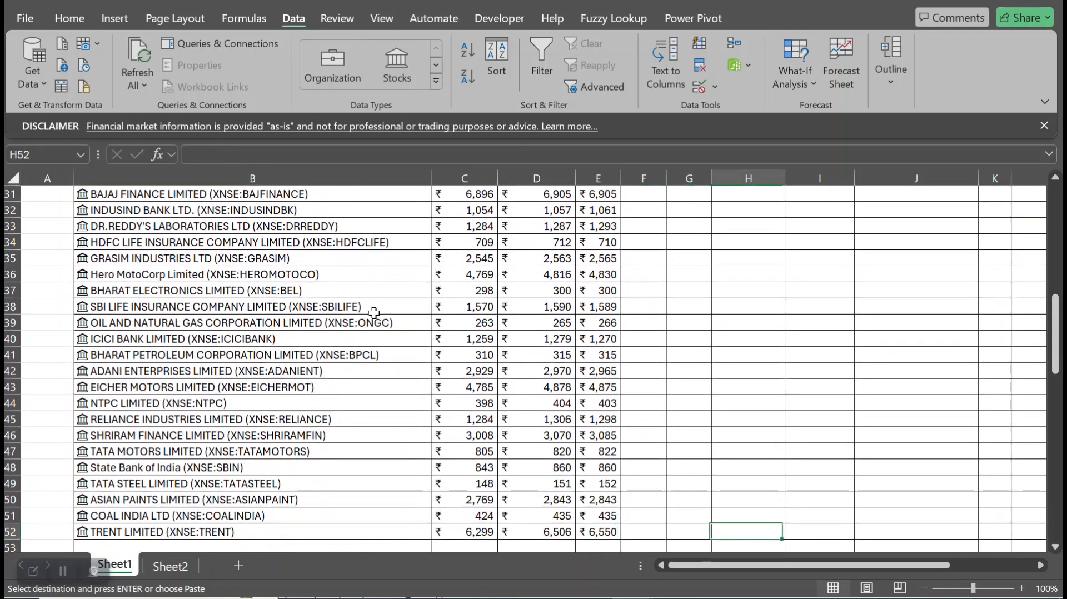
key(ctrl+shift+Up)
key(Return)
key(ctrl+Up)
key(Up)
key(Down)
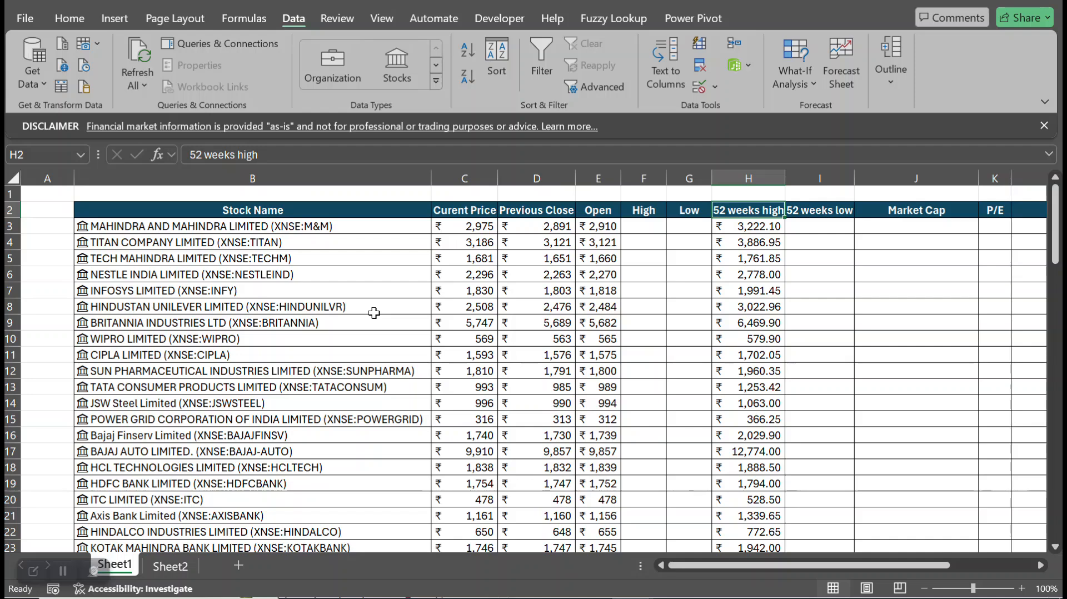
key(ctrl+Left)
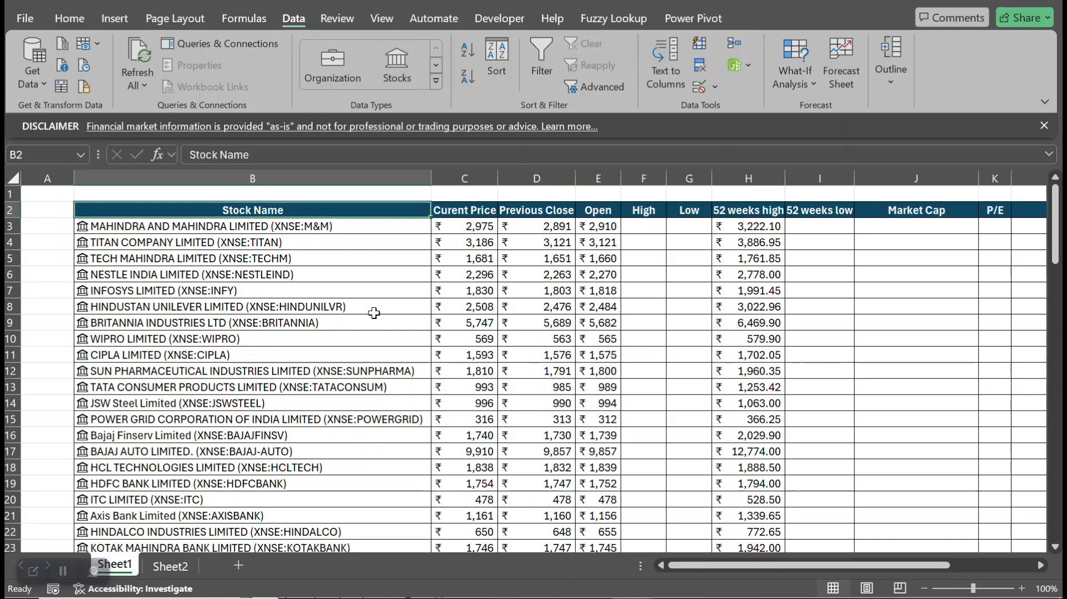
- Switch to the Stocks Book keeping workbook to view its Portfolio Tracker summary
key(alt+Tab)
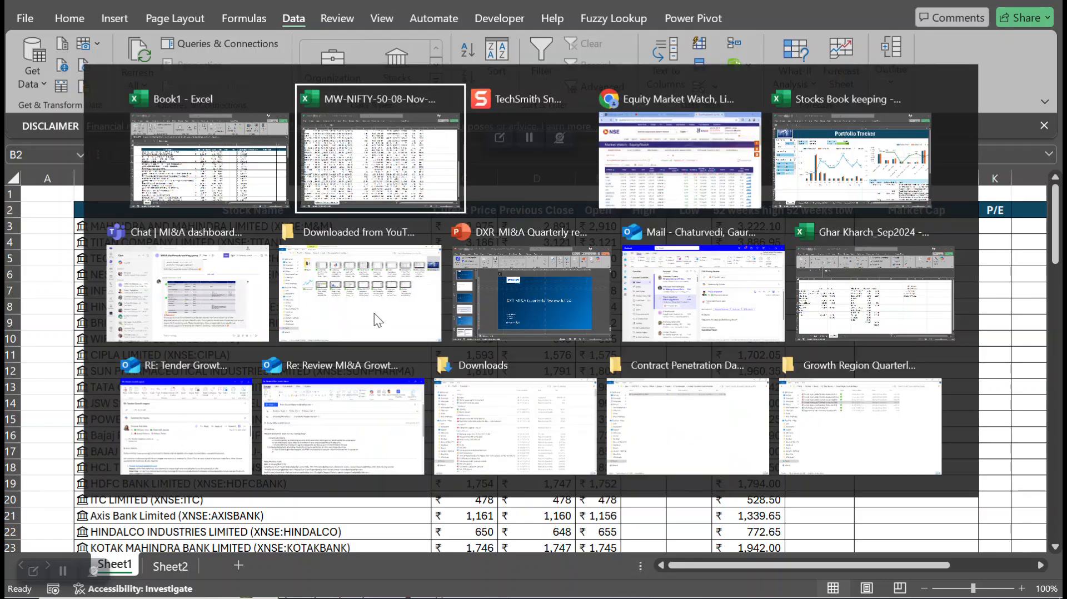
key(alt+Tab)
key(alt+Tab)
key(alt+Tab)
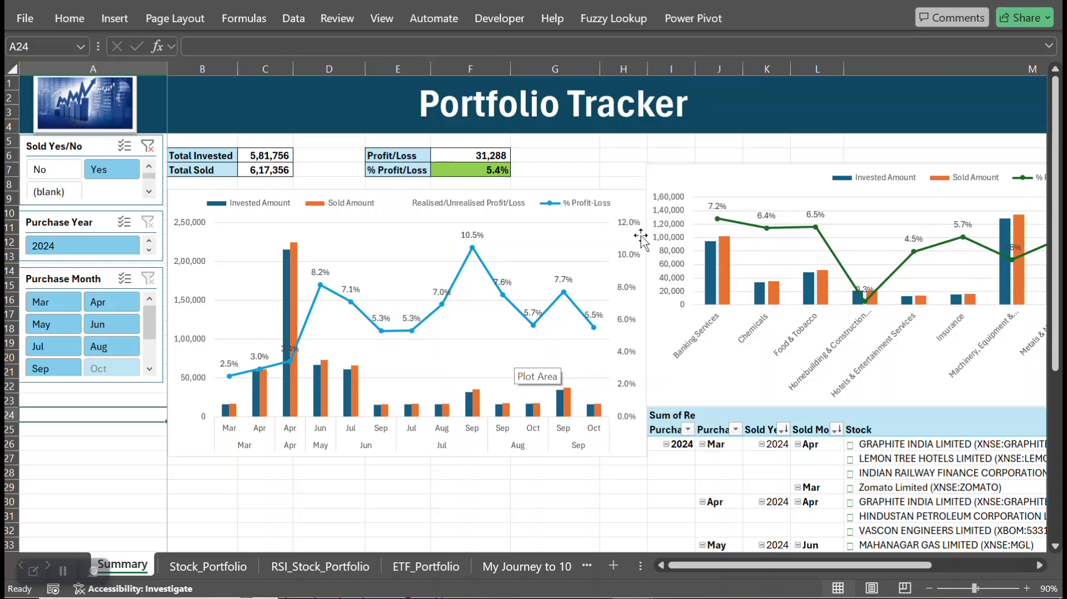
- Filter the Portfolio Tracker summary to stocks purchased in Aug, followed by those purchased in May
click(500, 170)
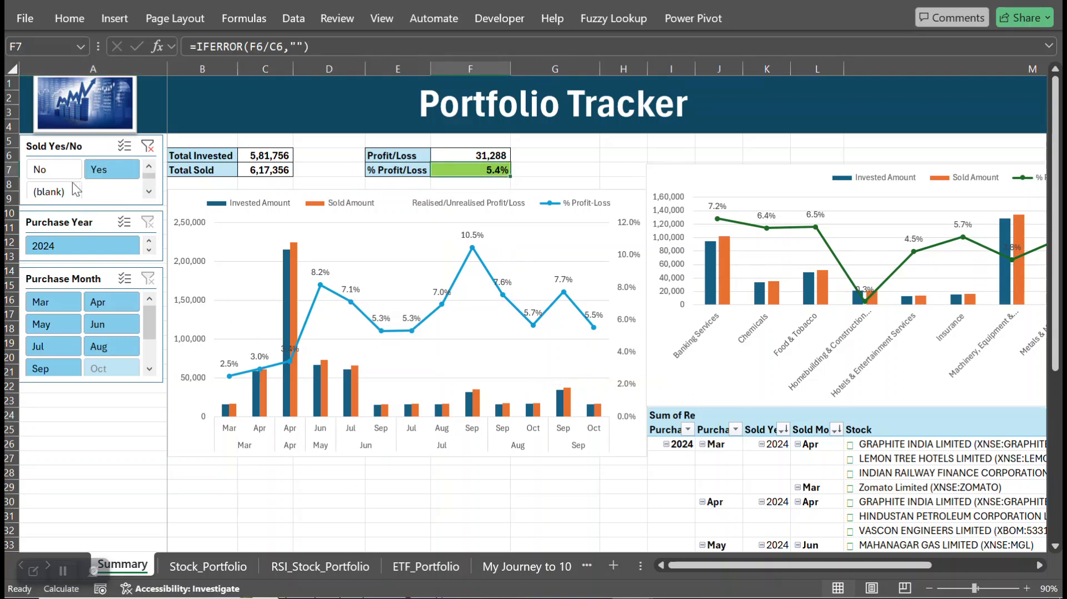
click(106, 347)
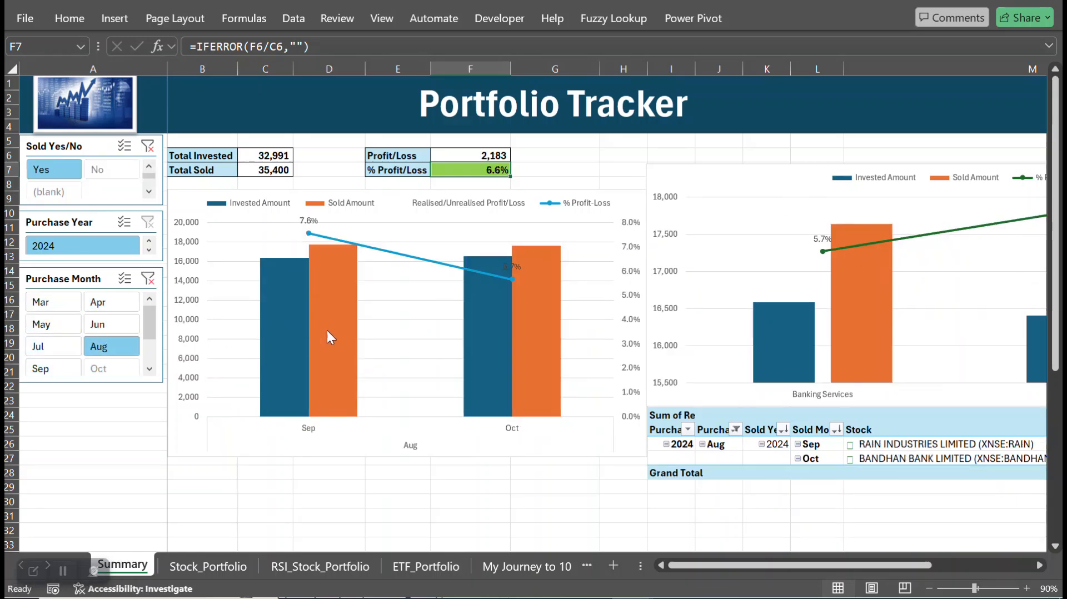
mouse_move(328, 332)
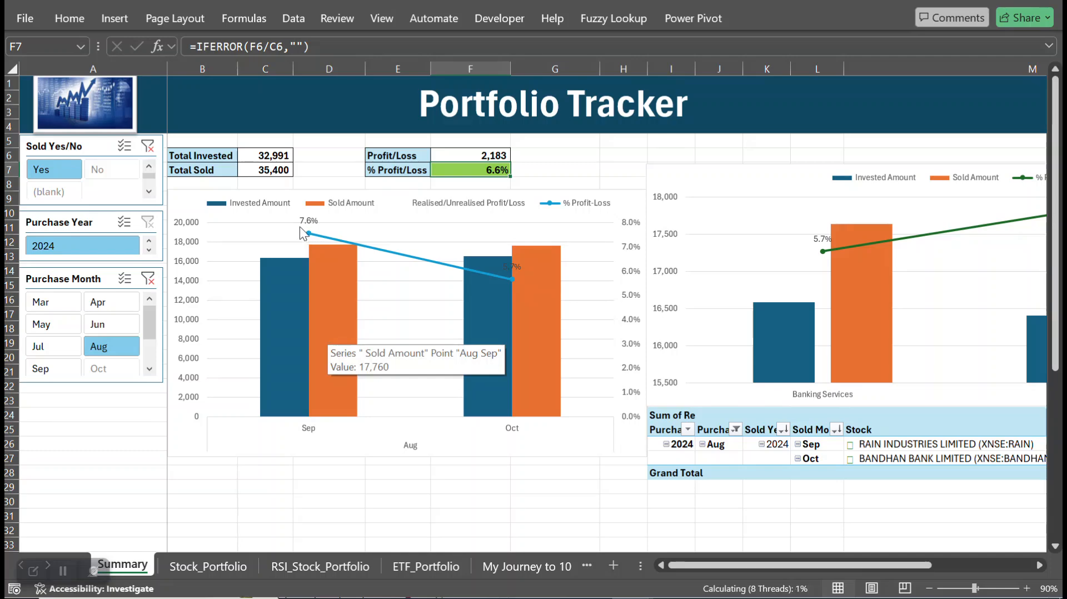
mouse_move(462, 284)
click(53, 324)
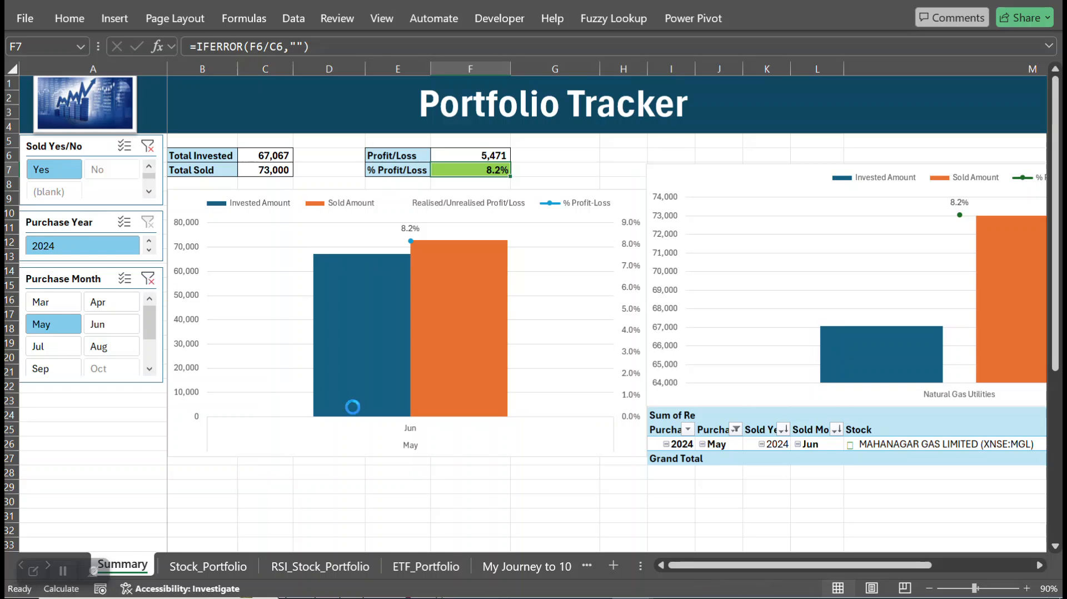
- Examine the sector profit chart and the pivot table listing each sold stock with its total on the Summary sheet
drag(785, 564, 876, 560)
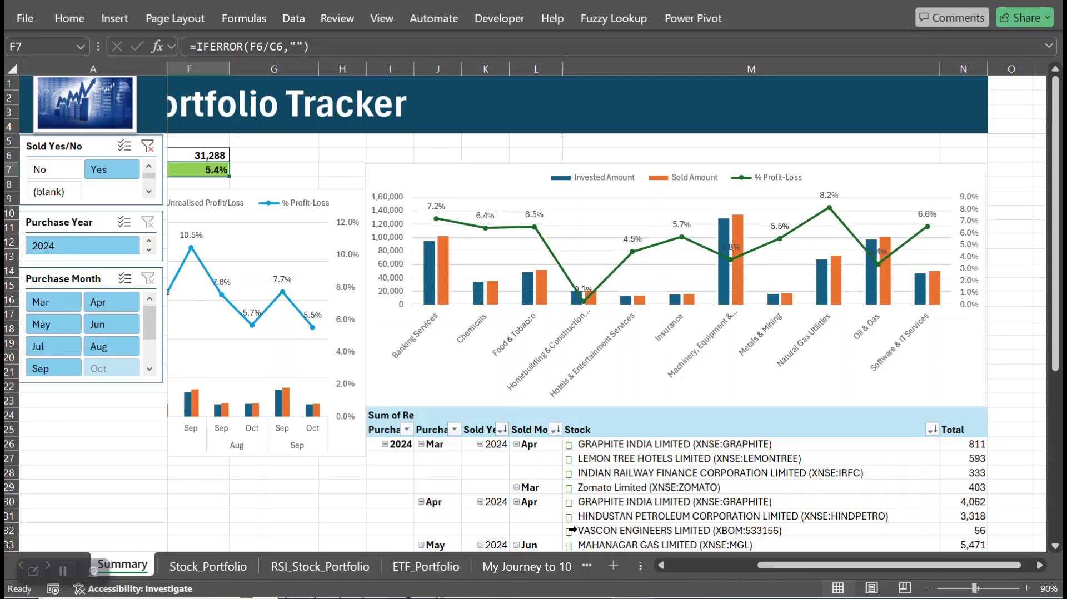
drag(777, 568, 777, 567)
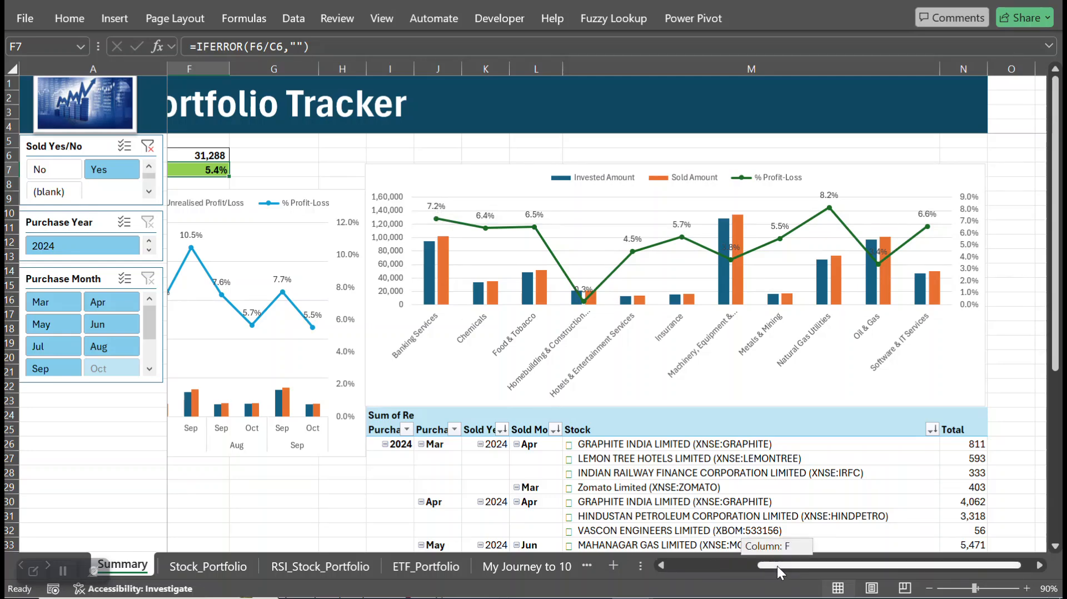
drag(1054, 333, 1055, 436)
click(635, 305)
click(634, 307)
click(637, 322)
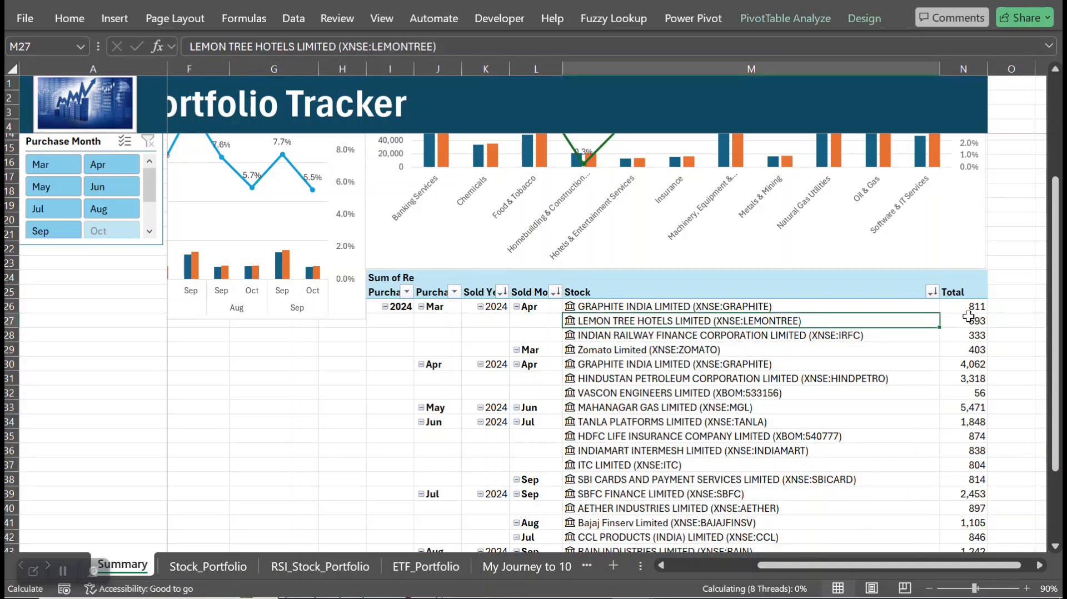
click(802, 336)
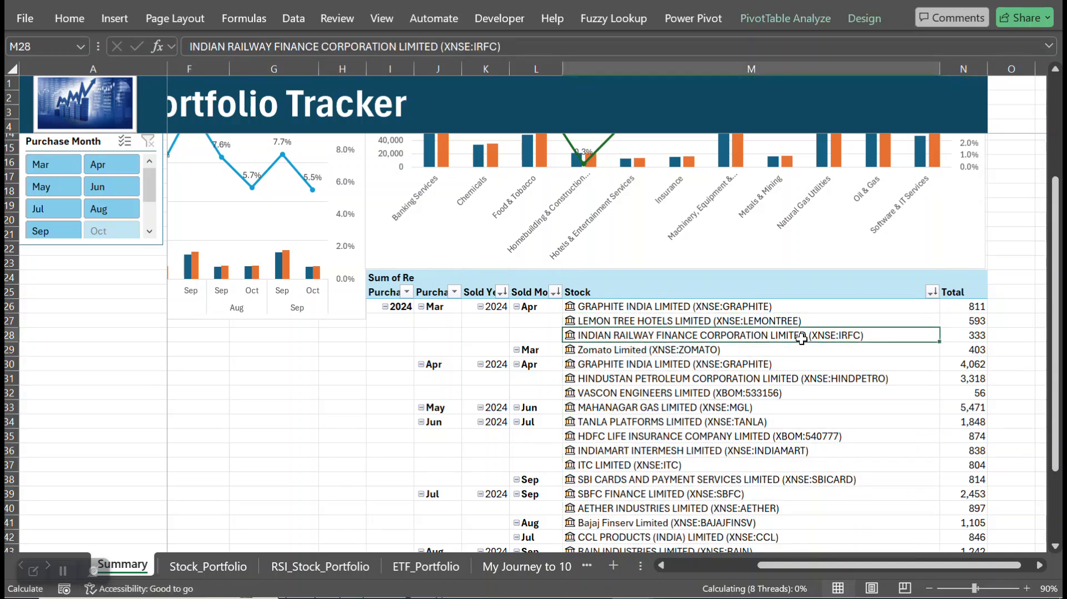
- Return to the beginning of the Summary sheet and look over the invested and sold totals
key(ctrl+Home)
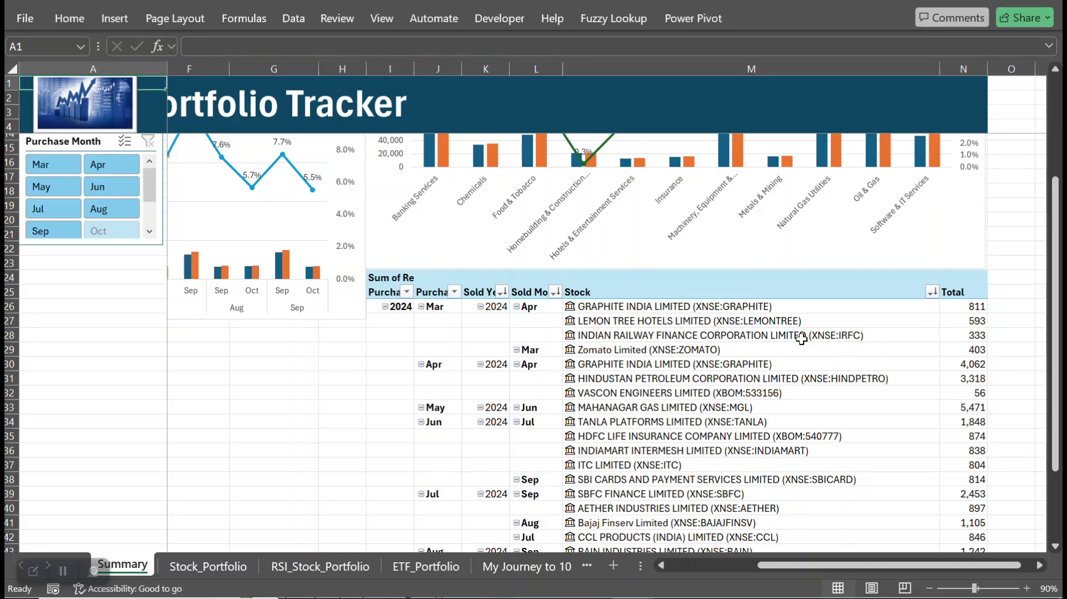
key(Down)
key(Down)
key(Down)
key(Right)
key(Down)
key(Down)
key(Right)
key(Left)
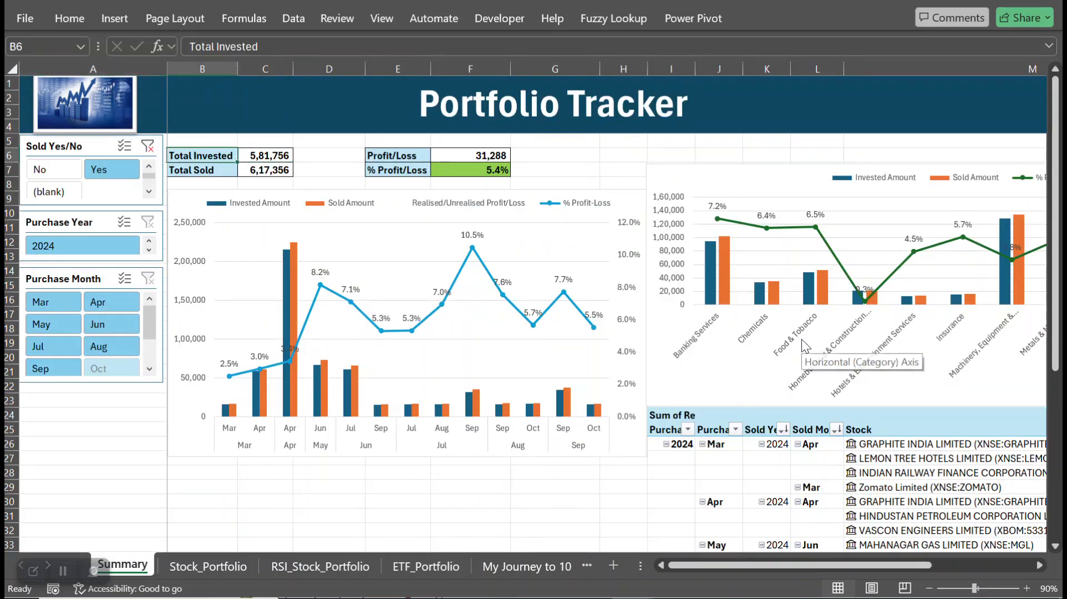
key(Up)
key(Left)
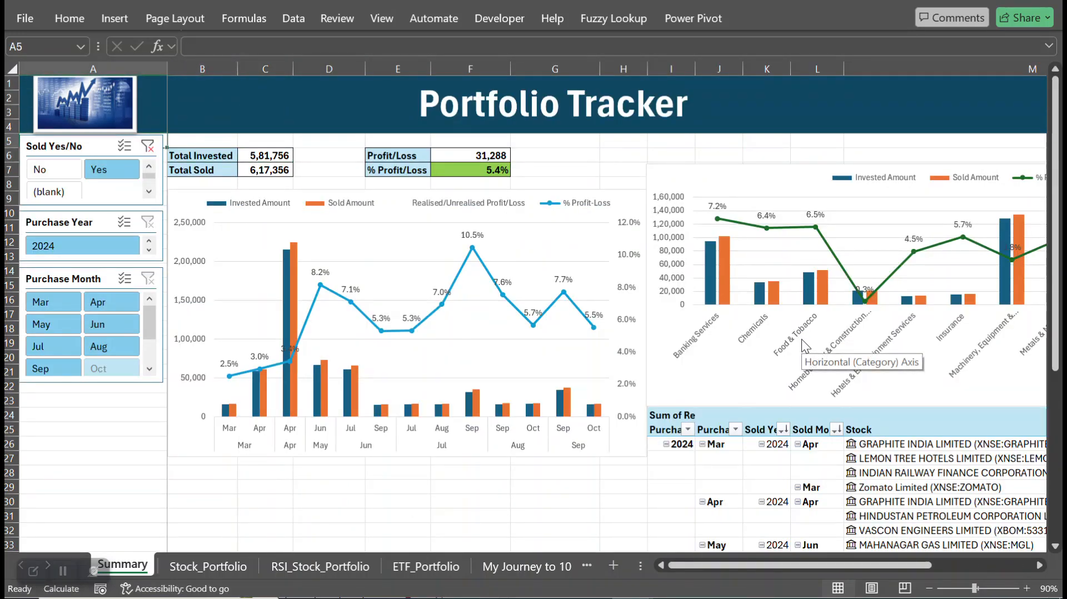
- Filter the Portfolio Tracker to stocks not yet sold, and switch the filter back to sold stocks
click(65, 173)
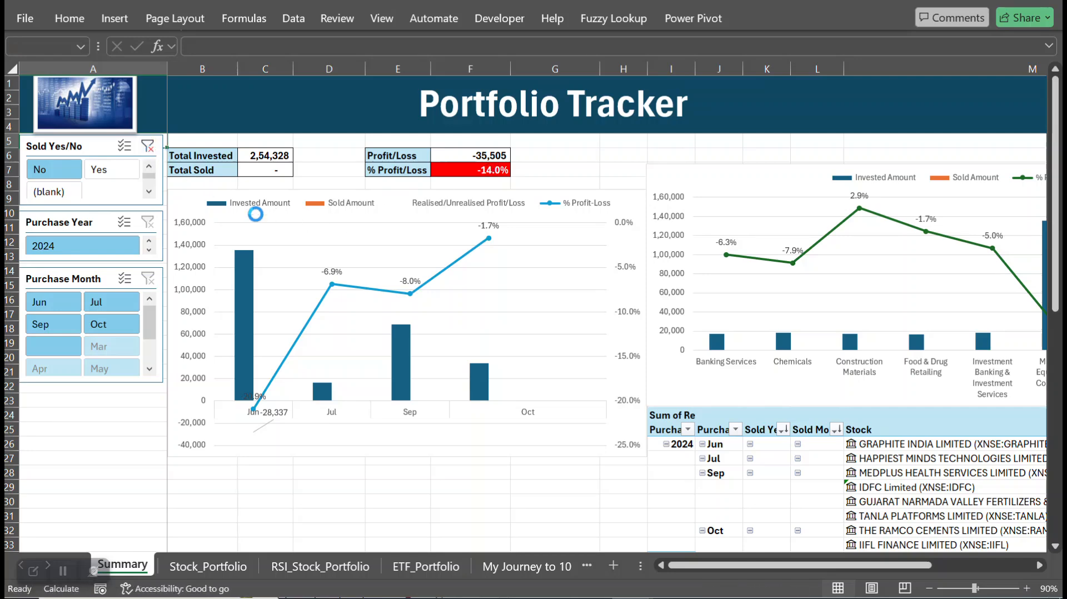
click(519, 340)
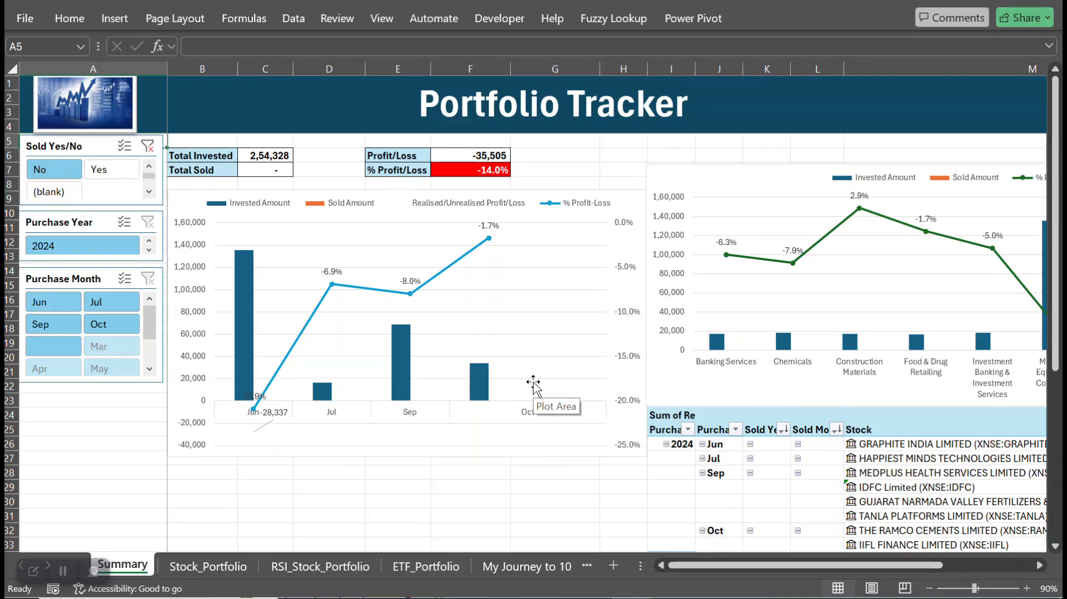
click(94, 170)
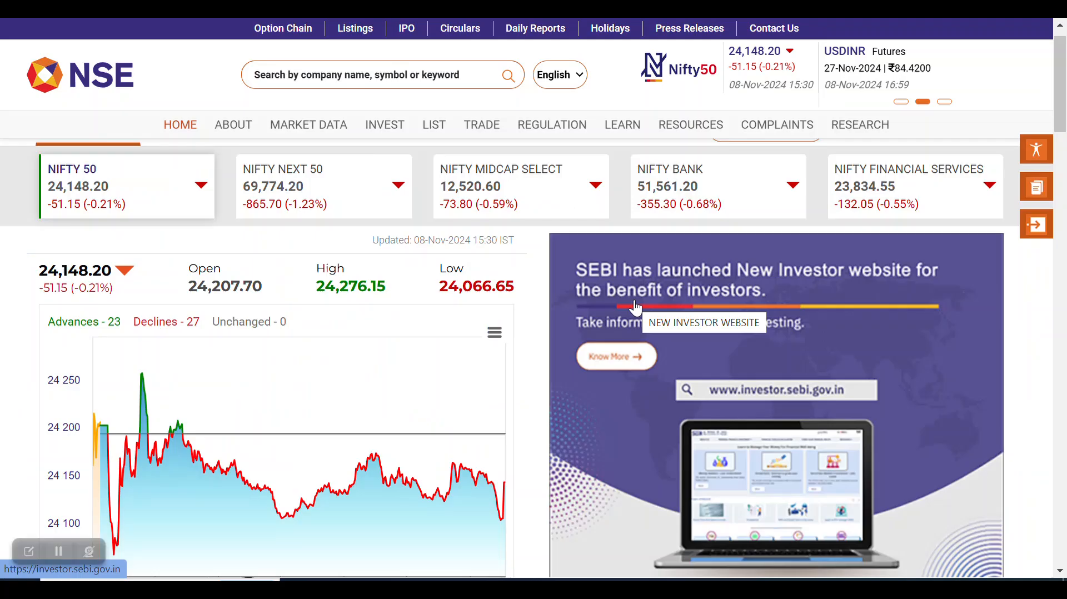
- On the NSE website, open the full Market Watch list from the Top 5 Stocks - NIFTY 50 section
scroll(1064, 81, down, 1)
scroll(1063, 81, down, 2)
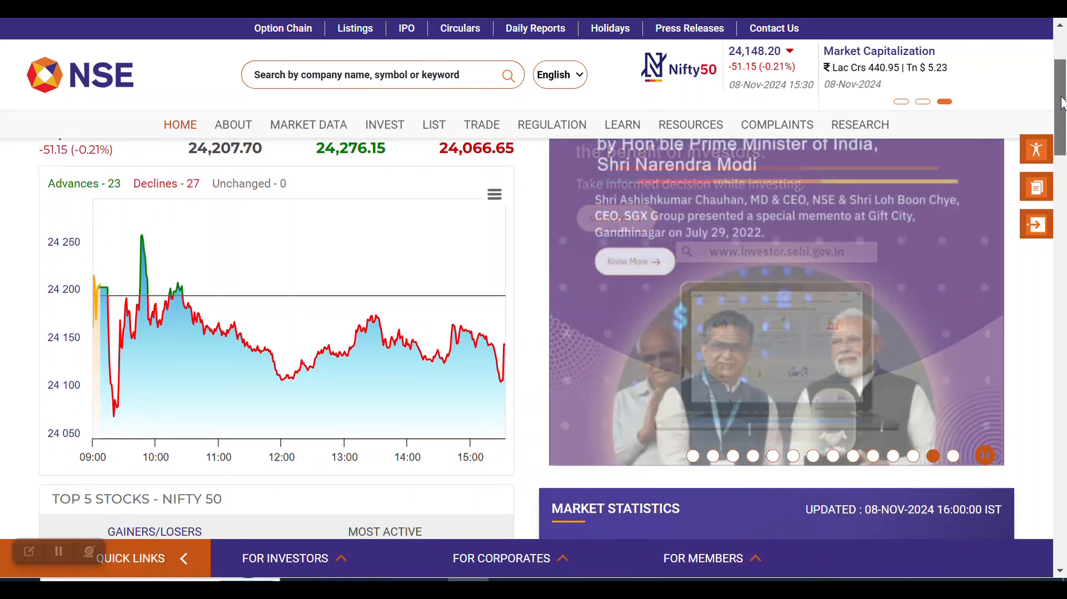
scroll(1062, 65, up, 3)
drag(1061, 69, 1052, 178)
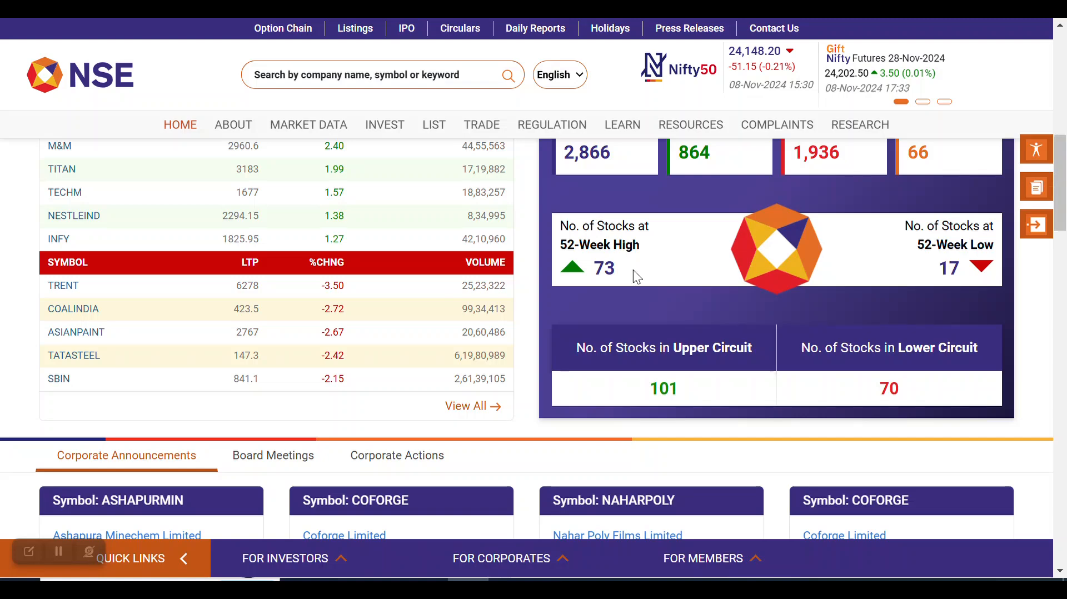
click(454, 407)
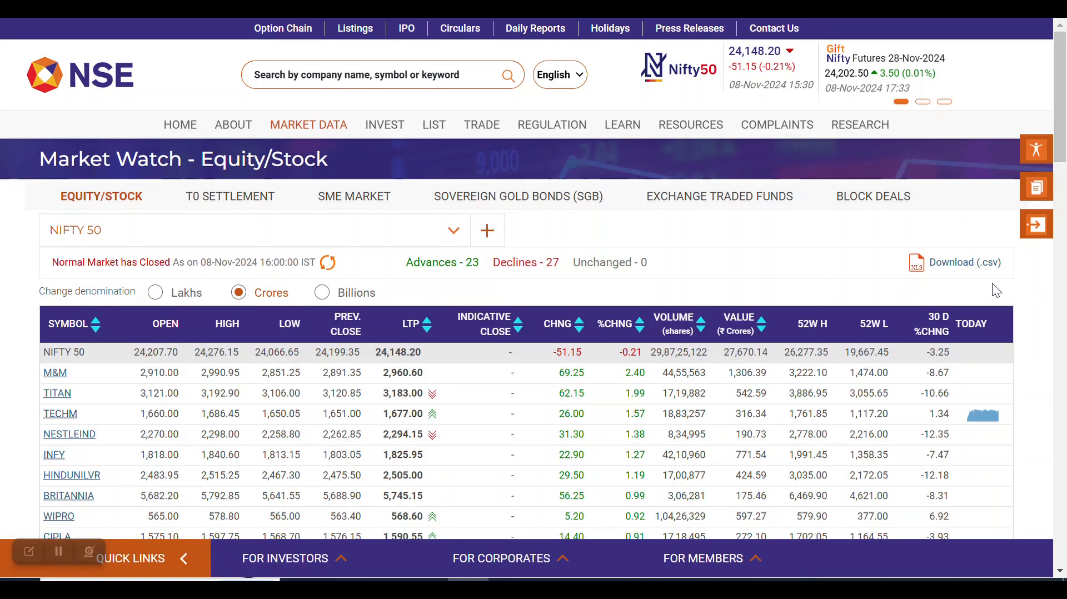
- Change the Market Watch index to NIFTY NEXT 50 and set it back to NIFTY 50
click(452, 231)
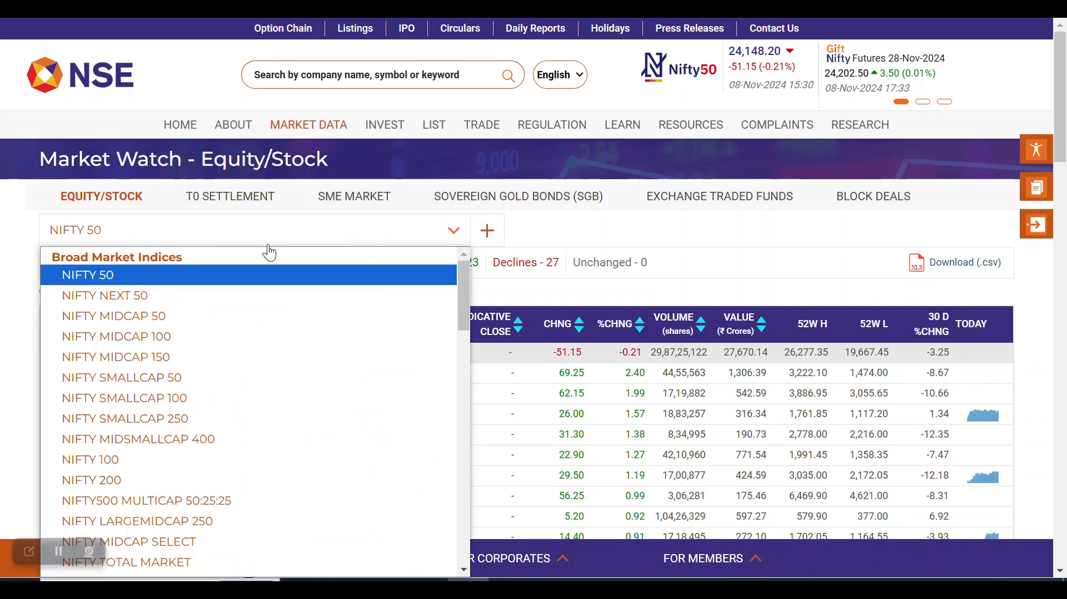
click(166, 296)
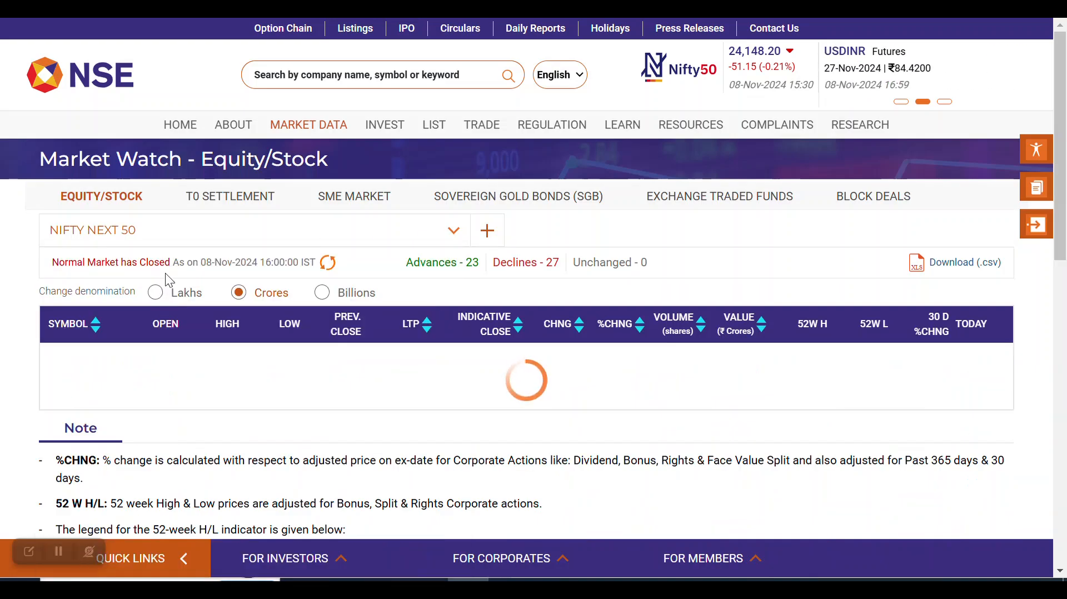
click(177, 235)
click(139, 274)
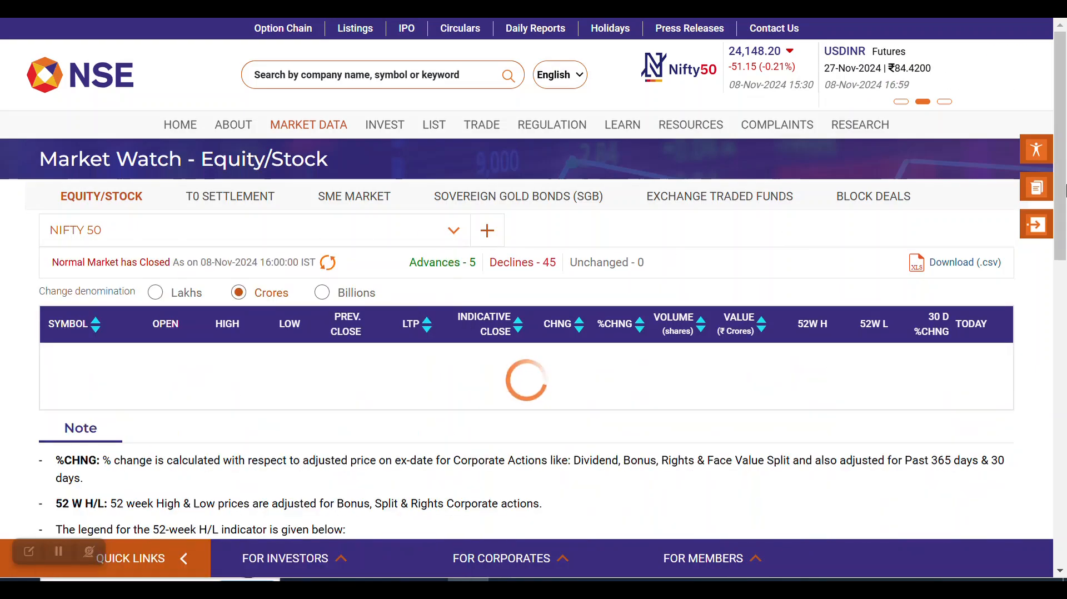
- Look through the NIFTY 50 stock table and download it as a CSV file
click(1064, 176)
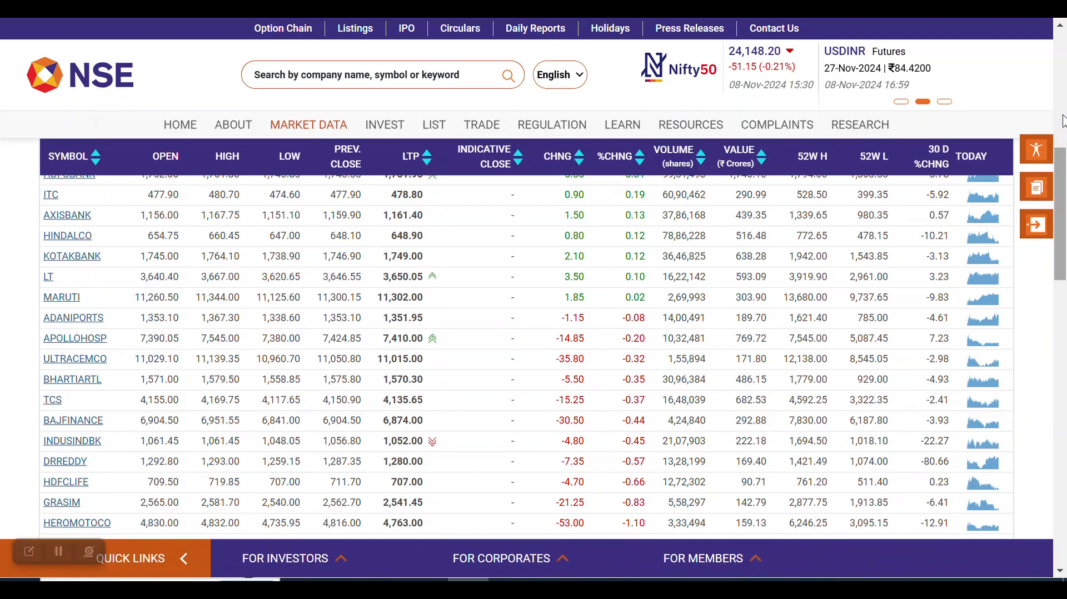
click(1063, 120)
click(950, 269)
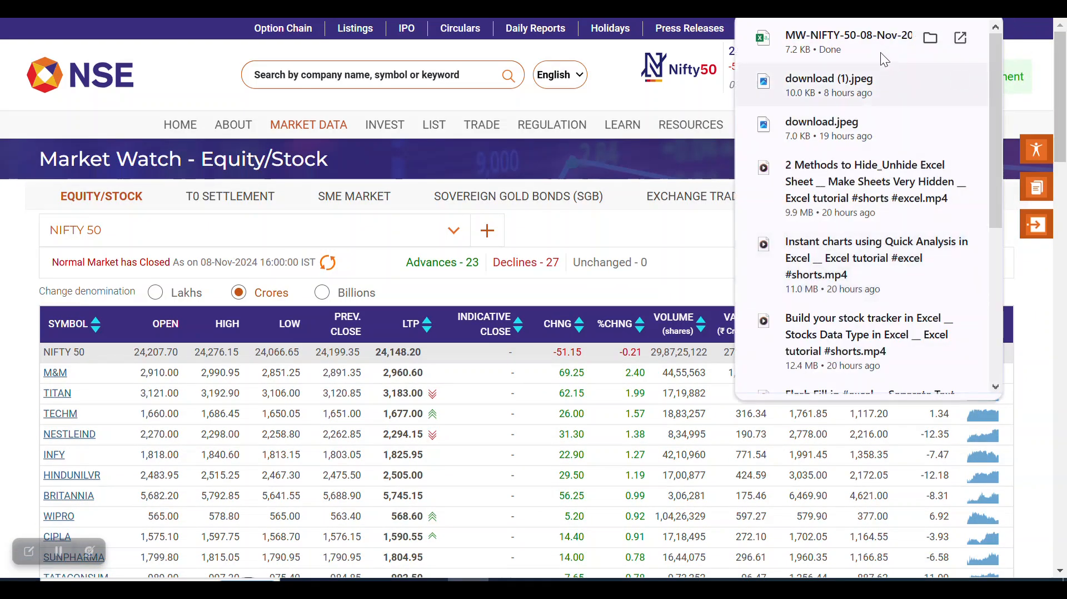
- Switch to the downloaded MW-NIFTY-50-08-Nov-2024 CSV in Excel, check the extent of its SYMBOL column, and return to A1
key(alt+Tab)
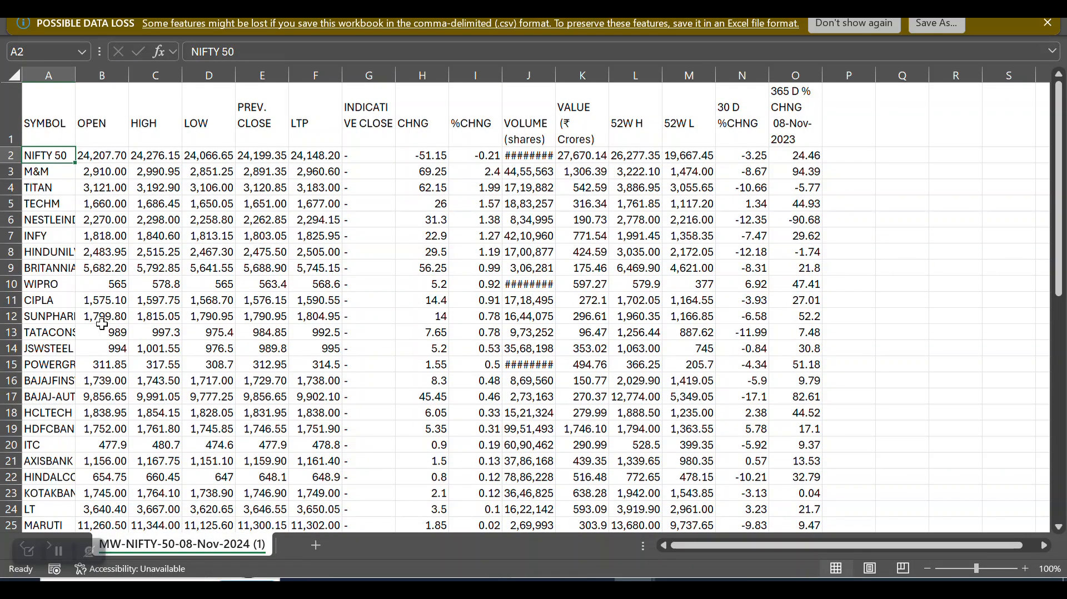
key(ctrl+shift+Down)
key(ctrl+Home)
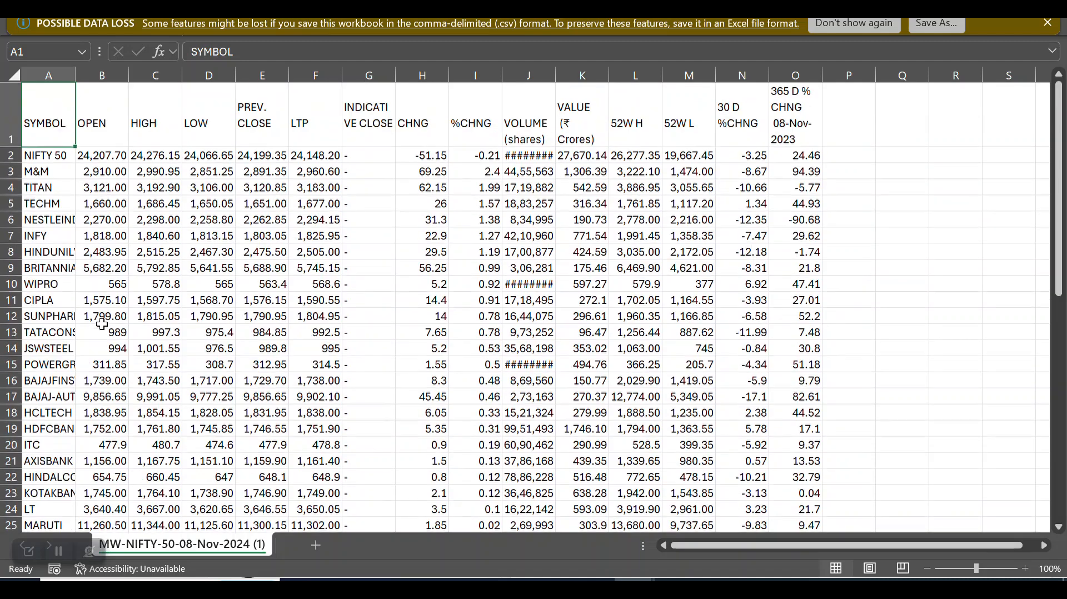